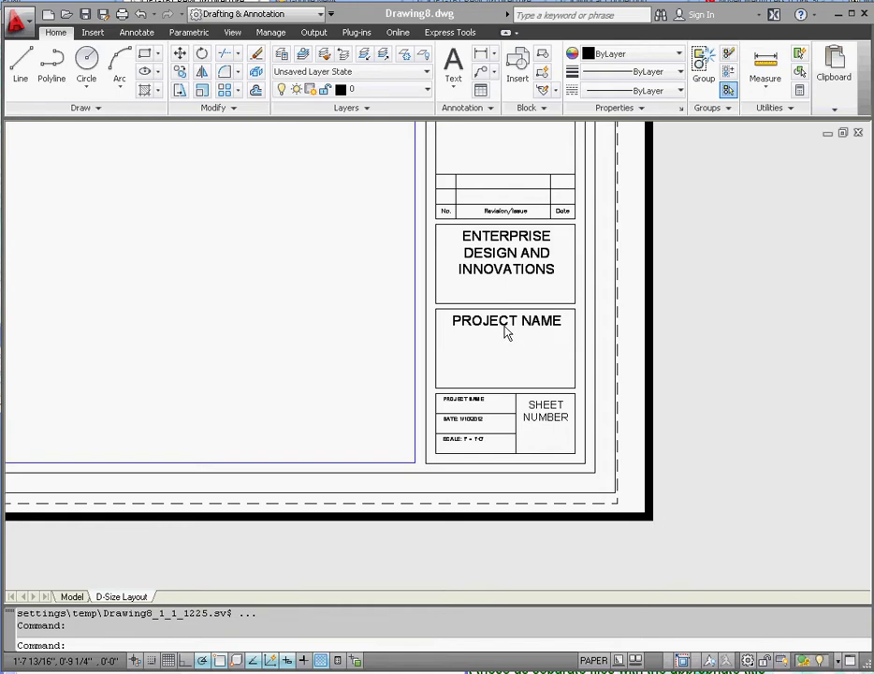
Step: Crossing-select the whole title block from the Project Name box to confirm its layer is Title Block
click(536, 343)
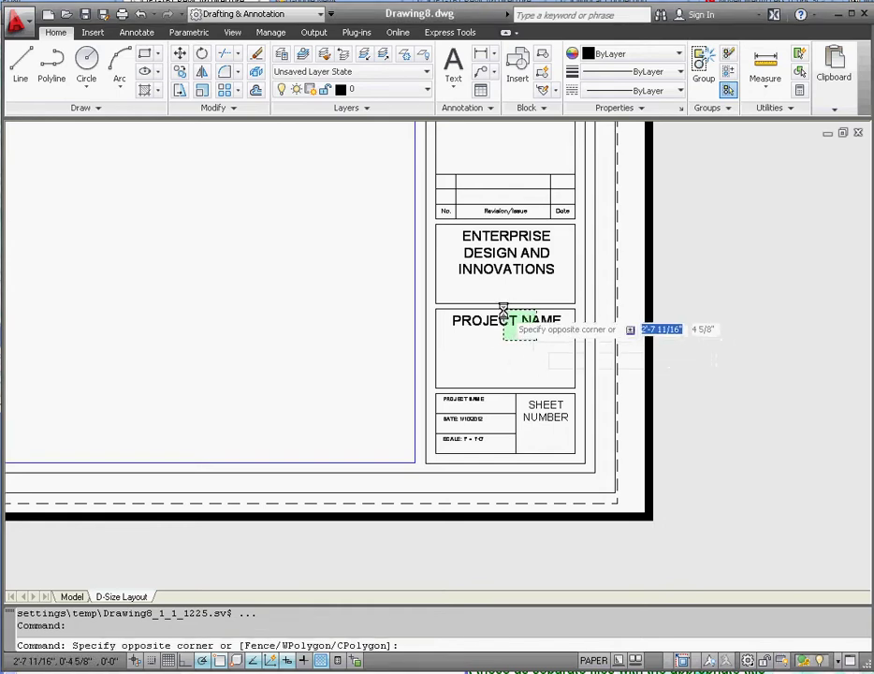
click(504, 311)
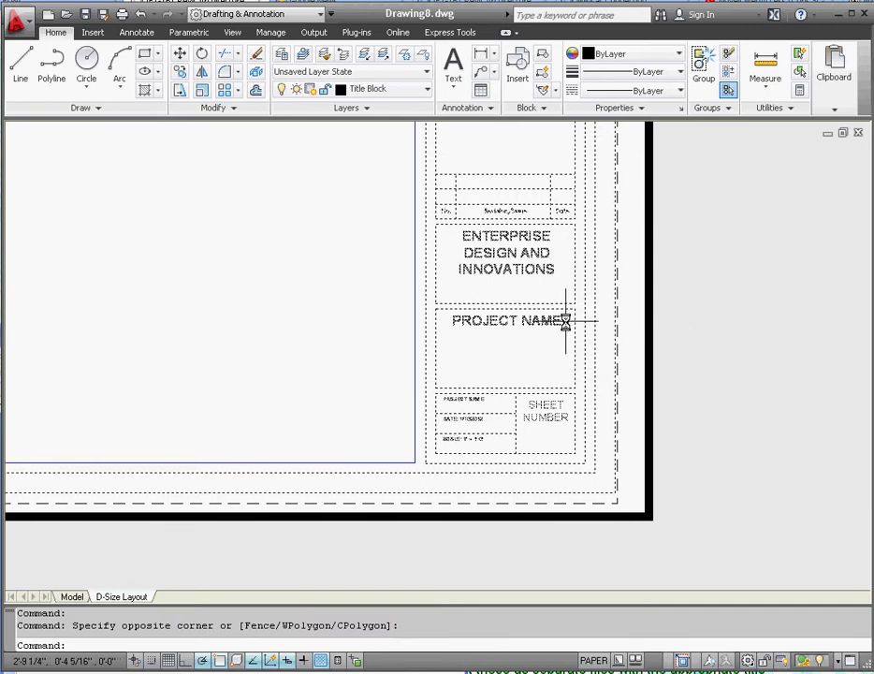
Step: Open the Architectural Title Block in the Block Editor and zoom in on its lower boxes
click(94, 32)
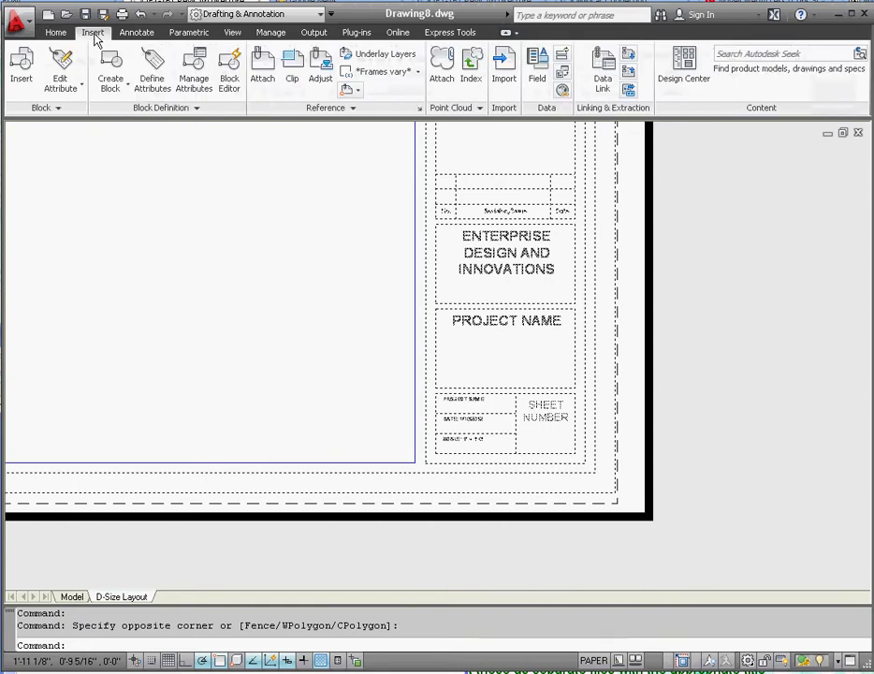
click(230, 80)
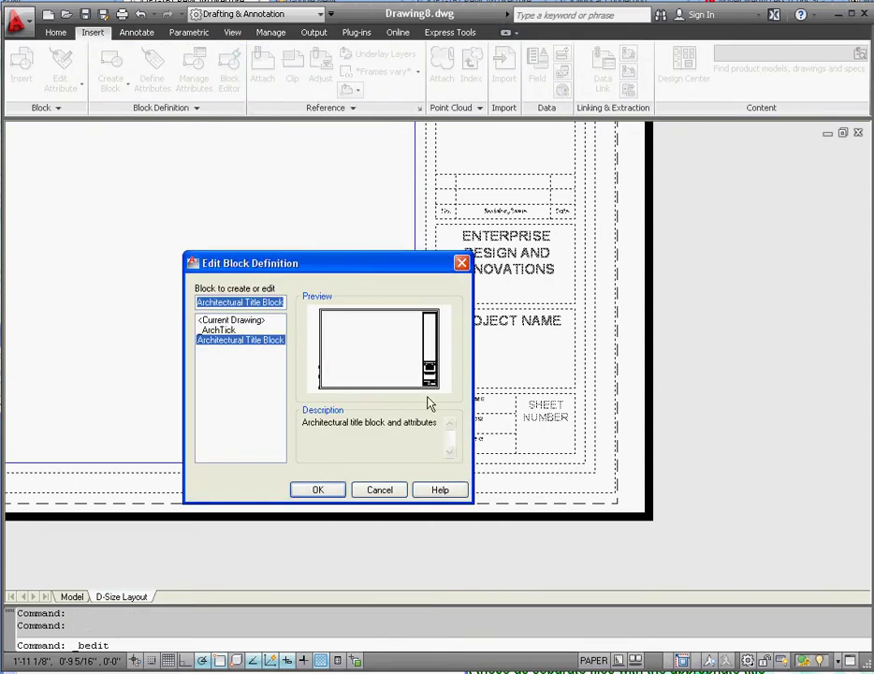
click(315, 490)
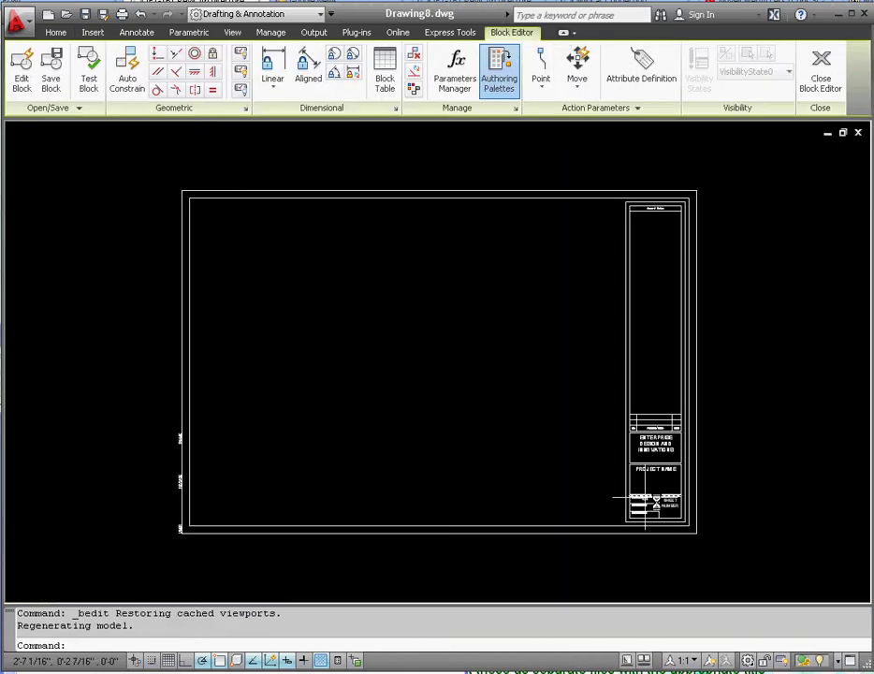
scroll(645, 500, up, 3)
scroll(527, 361, up, 4)
scroll(391, 500, up, 3)
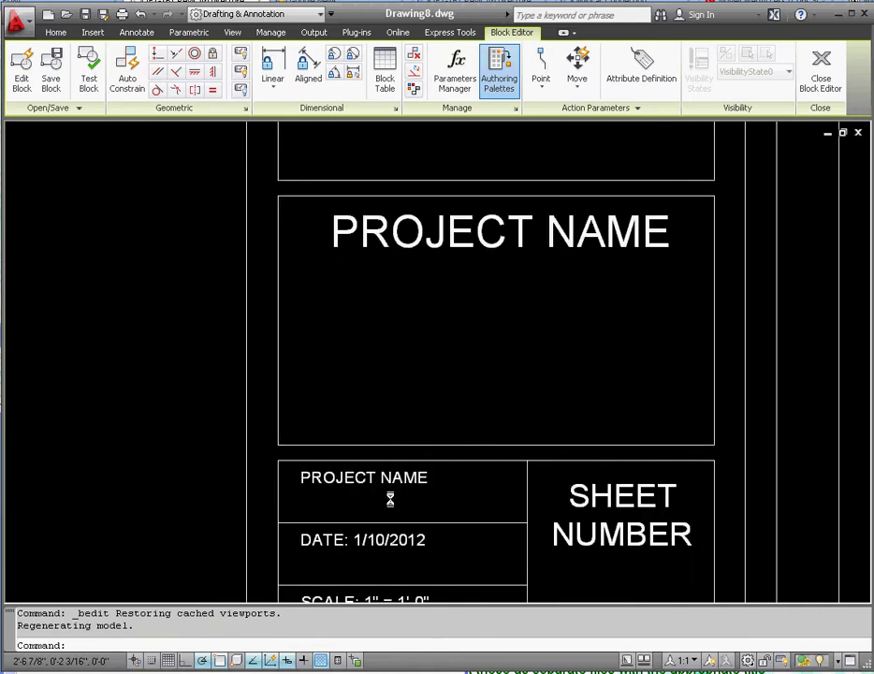
scroll(417, 406, up, 1)
scroll(416, 416, down, 3)
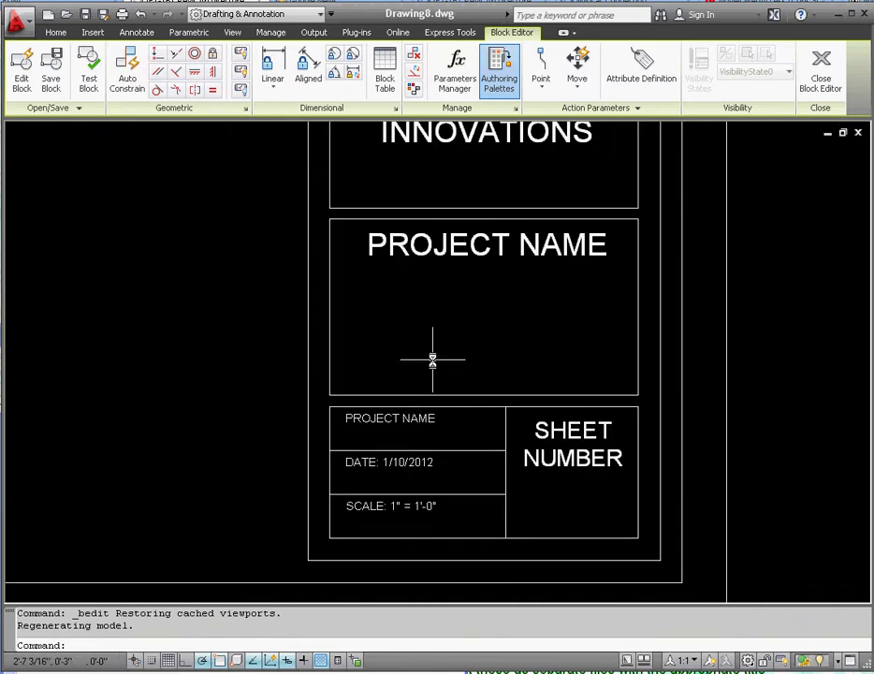
scroll(421, 410, up, 5)
Step: Rewrite the small PROJECT NAME text as 'PROJECT NUMBER:' with '2012-01-01' on a new line
click(418, 403)
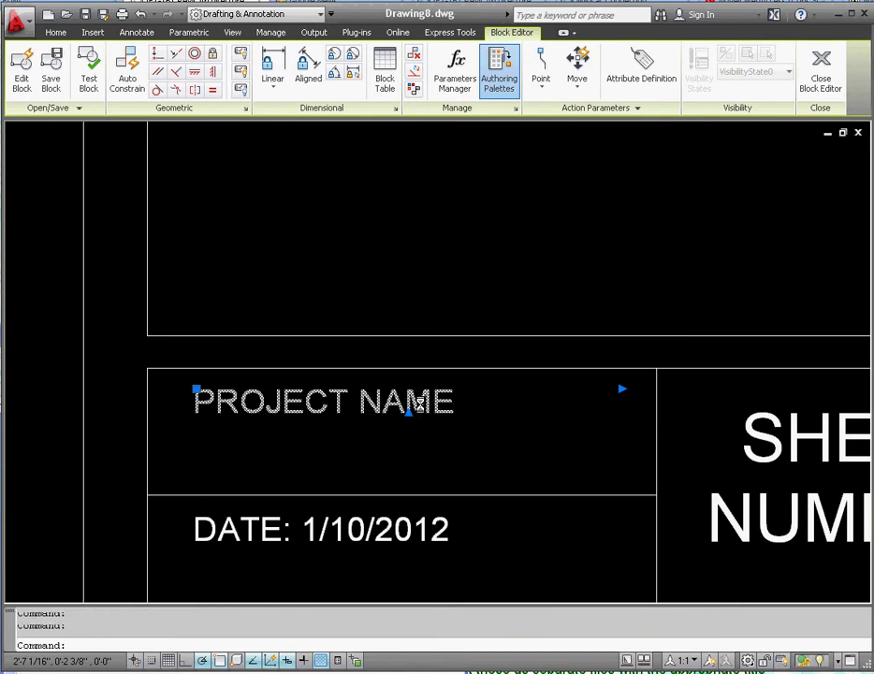
double_click(418, 402)
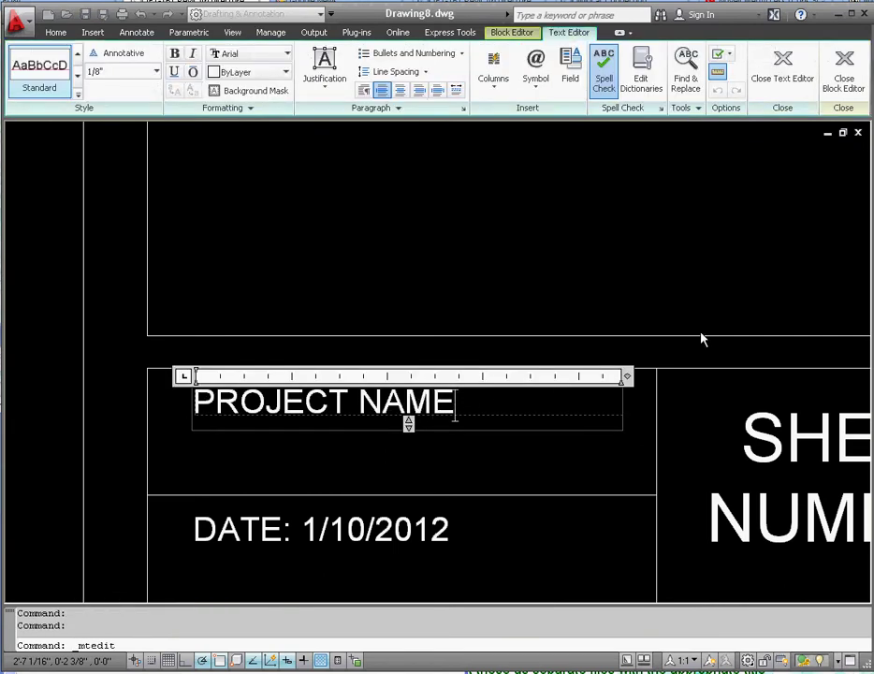
key(BackSpace)
key(BackSpace)
key(BackSpace)
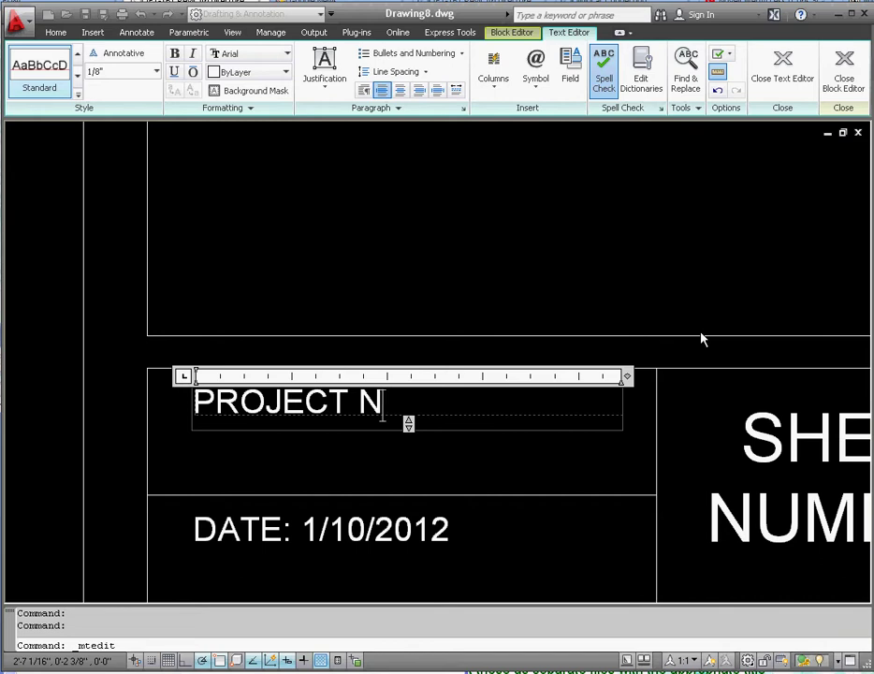
text(UMBER)
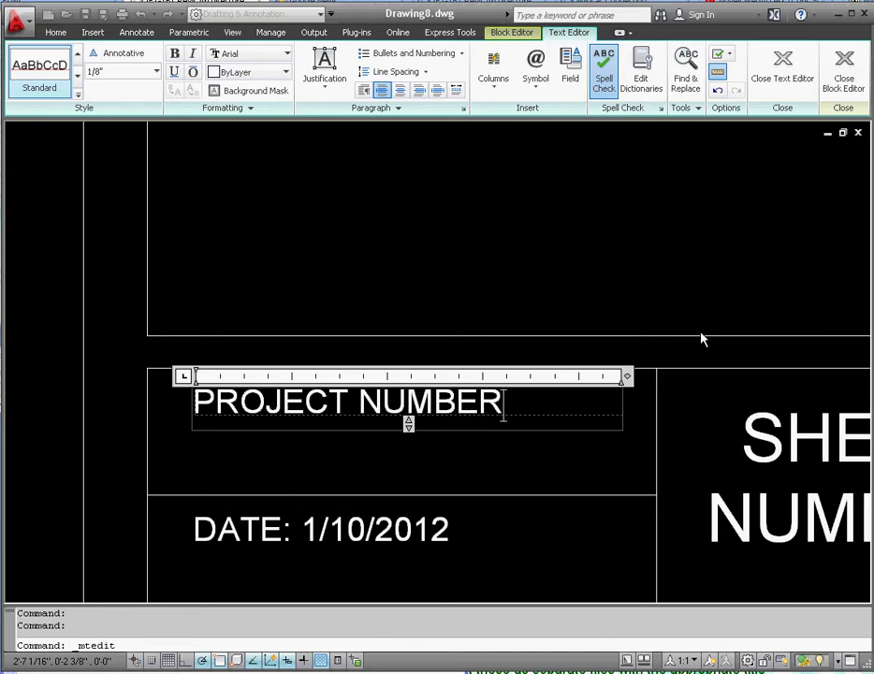
text(:)
key(Return)
text(2)
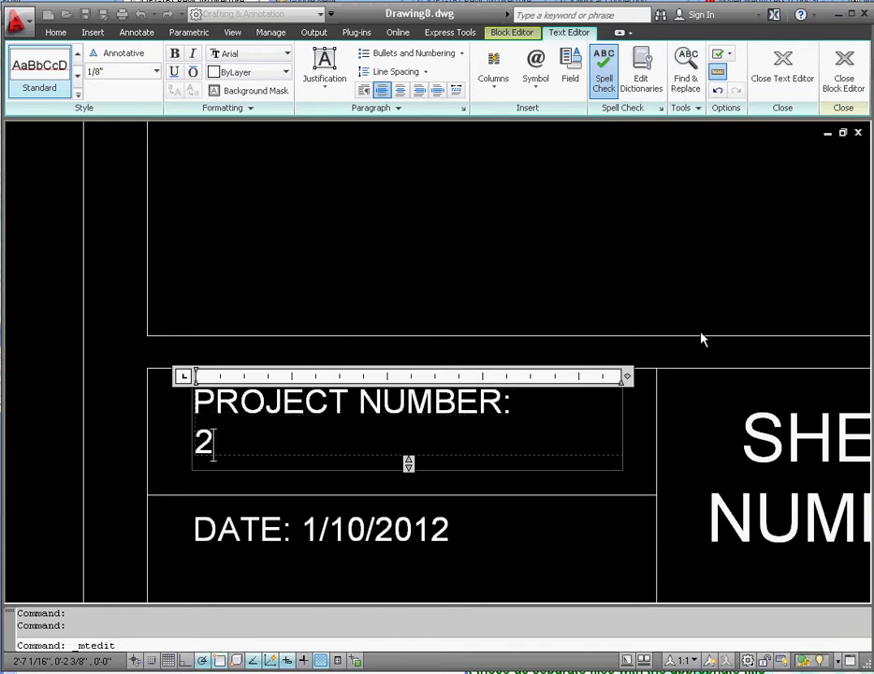
text(012-01)
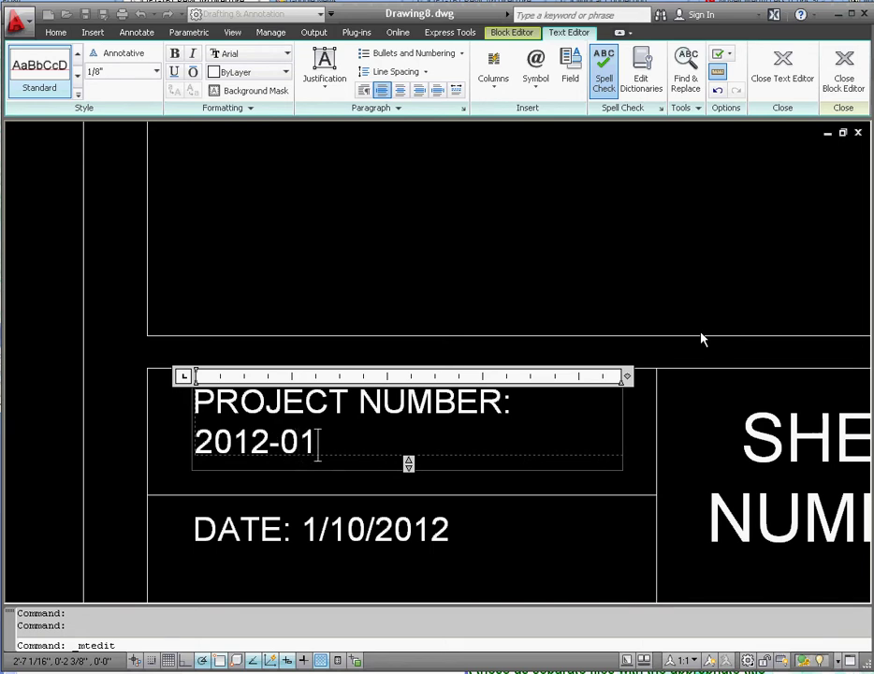
text(-01)
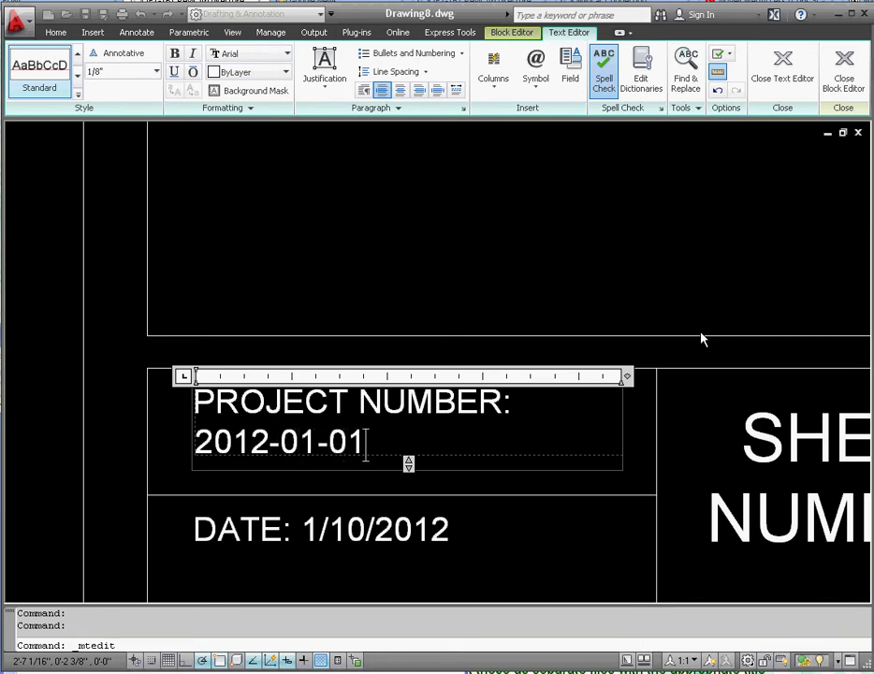
Step: Close the text editor, keeping the new PROJECT NUMBER label
click(329, 267)
scroll(356, 356, down, 4)
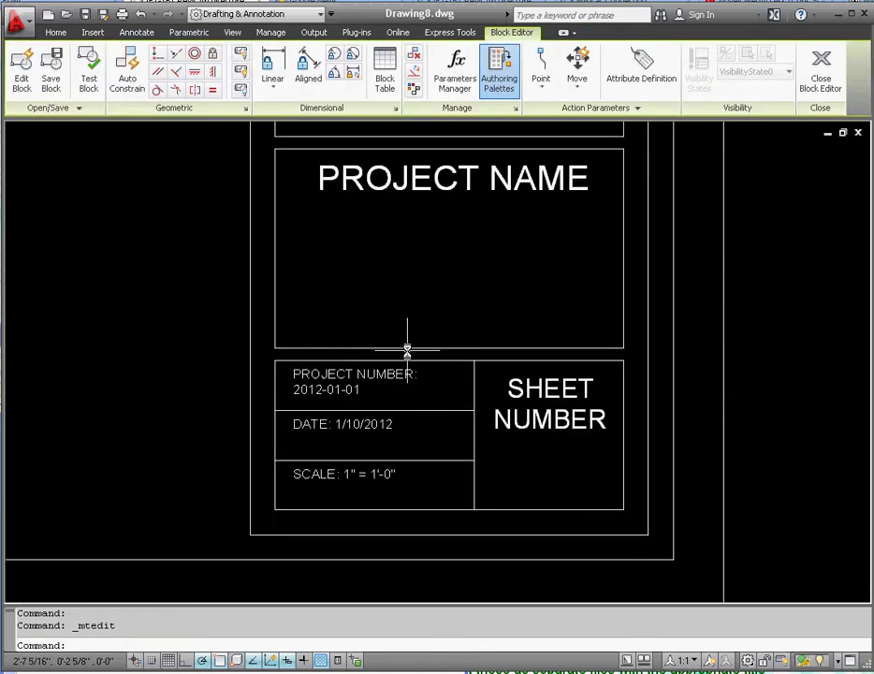
scroll(407, 350, down, 3)
scroll(468, 288, up, 3)
scroll(479, 398, down, 4)
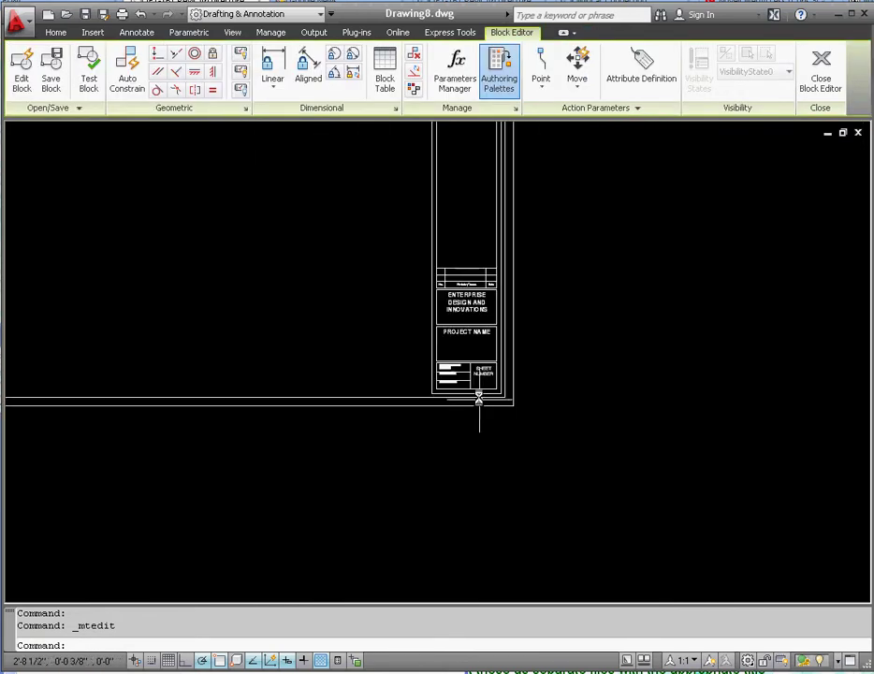
scroll(479, 397, up, 4)
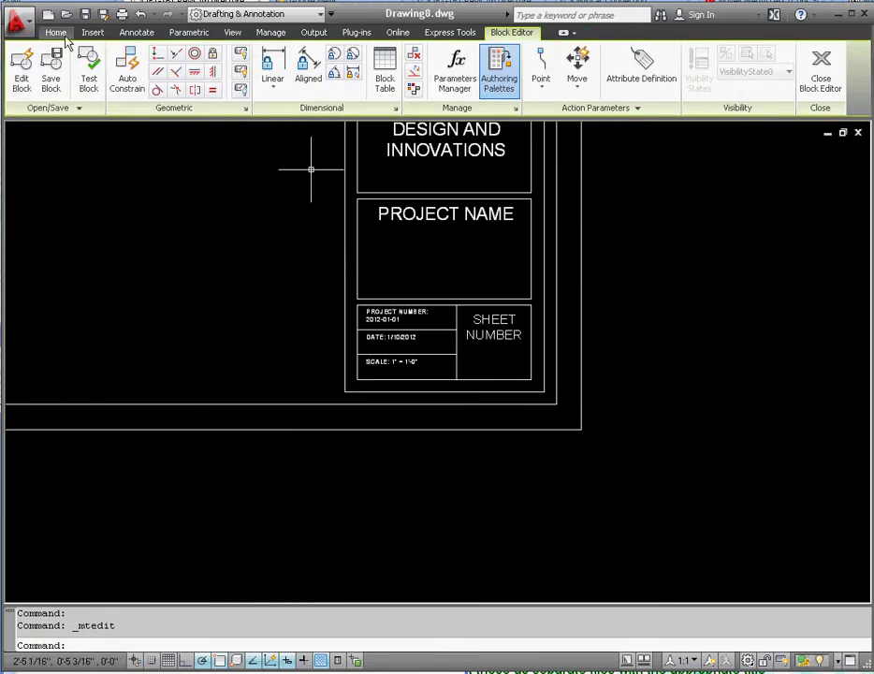
Step: Review the Home tab layer list (0, Defpoints, Title Block, Viewport), leaving layer 0 current
click(57, 34)
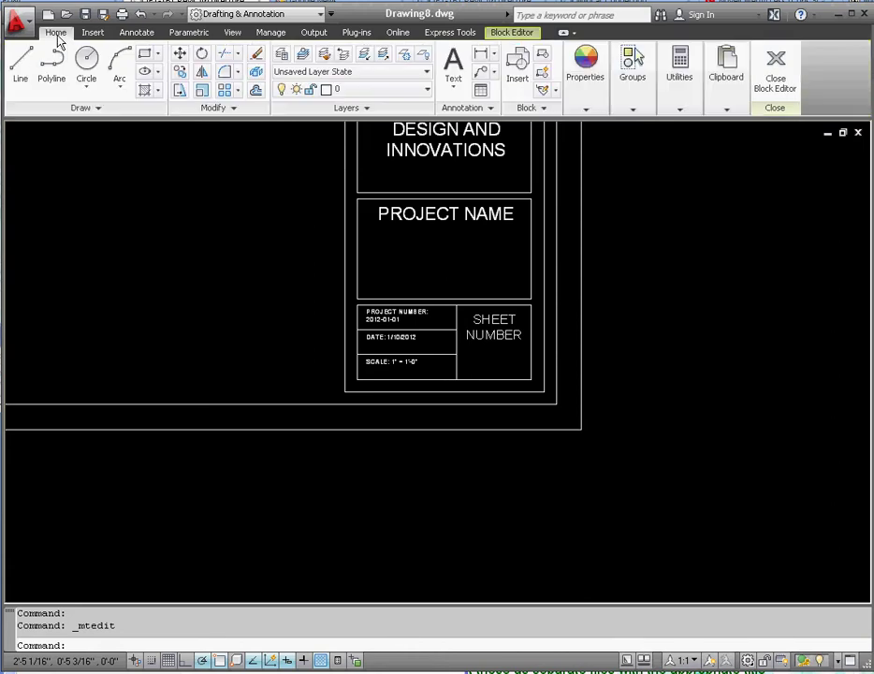
click(427, 91)
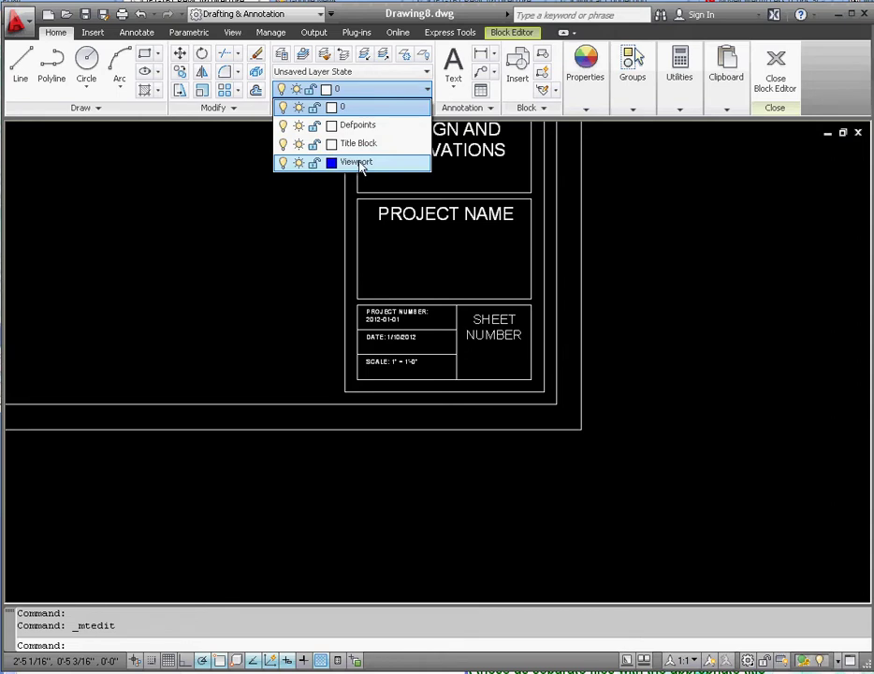
click(680, 207)
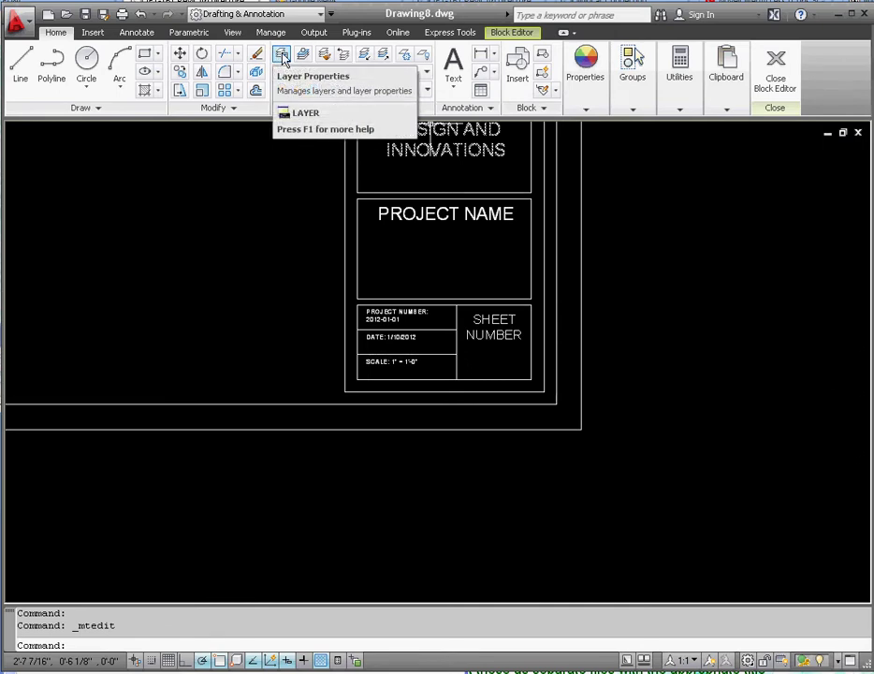
Step: Create a new layer named Text in the Layer Properties Manager
click(282, 56)
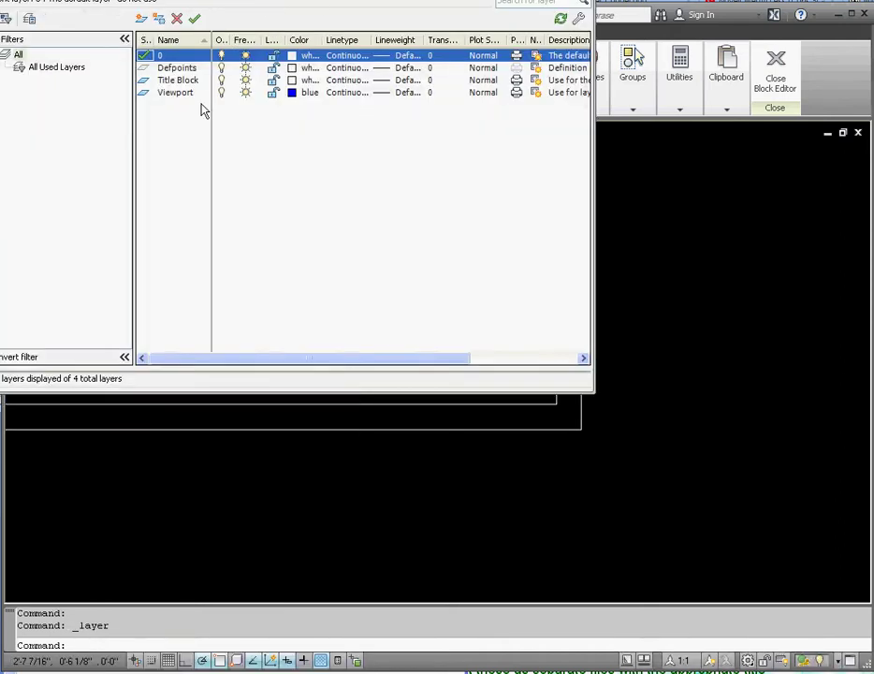
drag(2, 178, 91, 241)
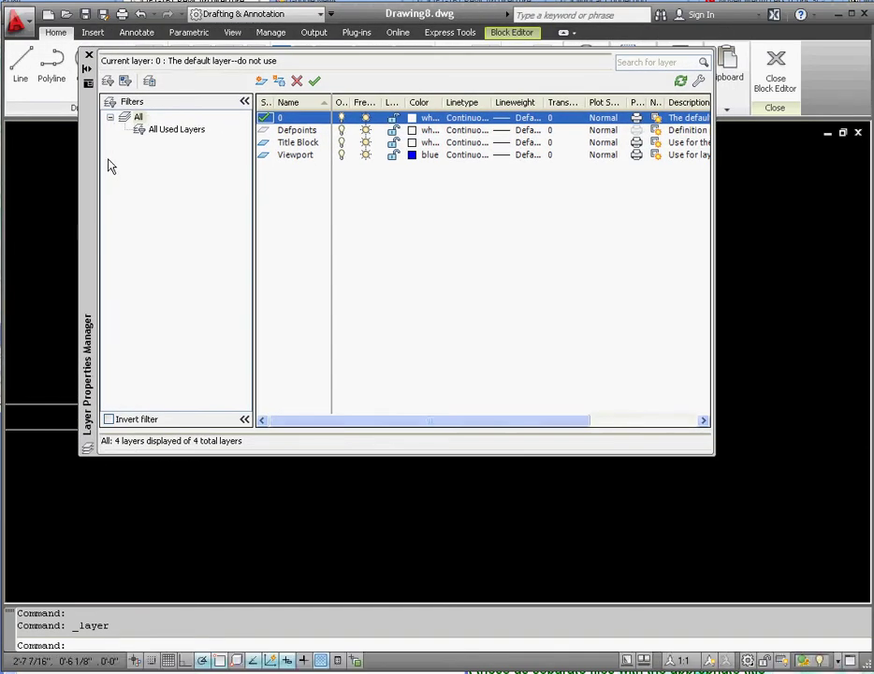
click(261, 83)
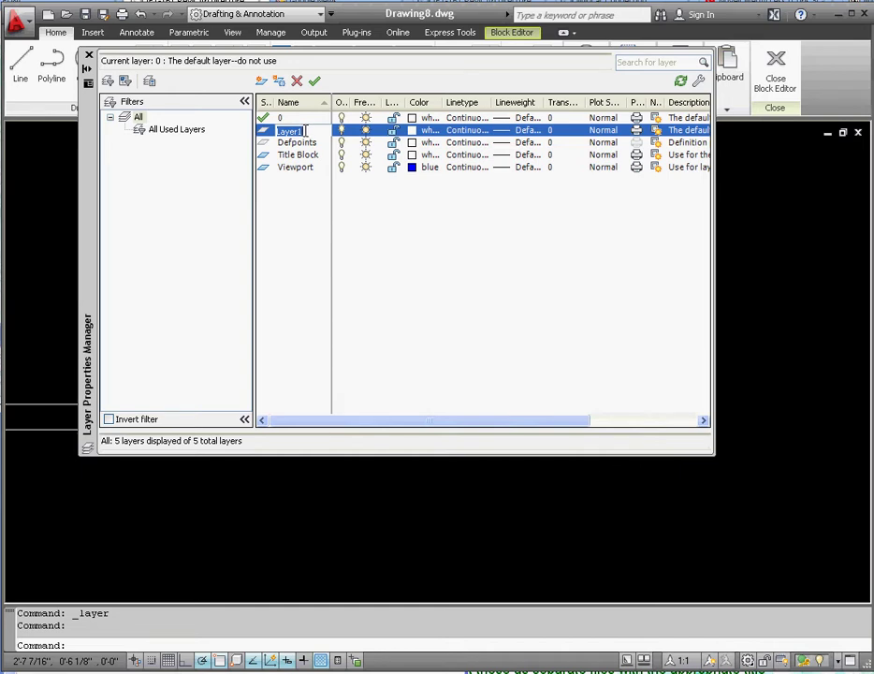
text(teXT)
key(BackSpace)
key(BackSpace)
key(BackSpace)
key(BackSpace)
text(Text)
key(Return)
Step: Set the Title Block layer's colour to green in the Select Color dialog
click(300, 156)
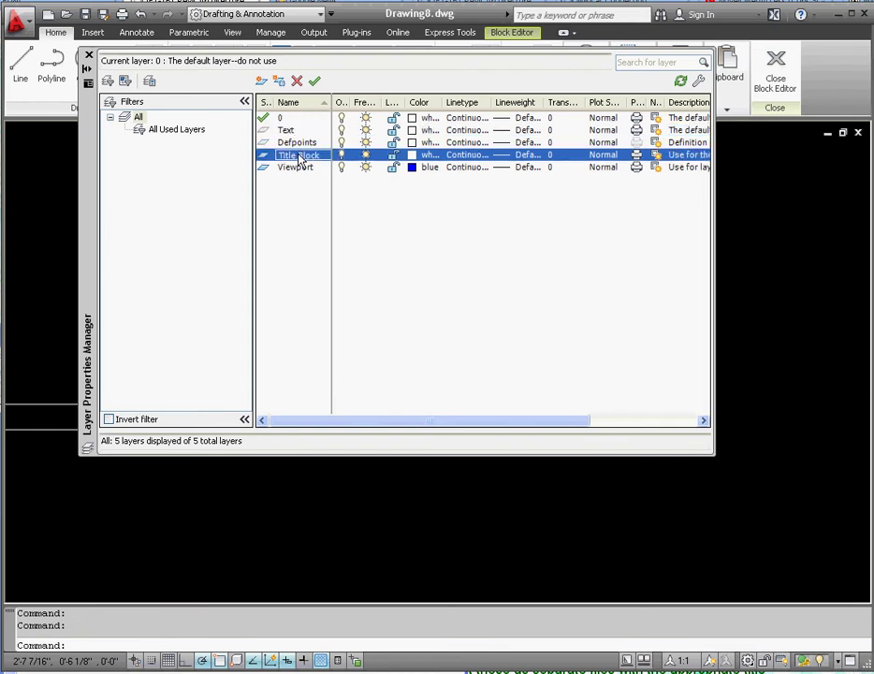
click(412, 155)
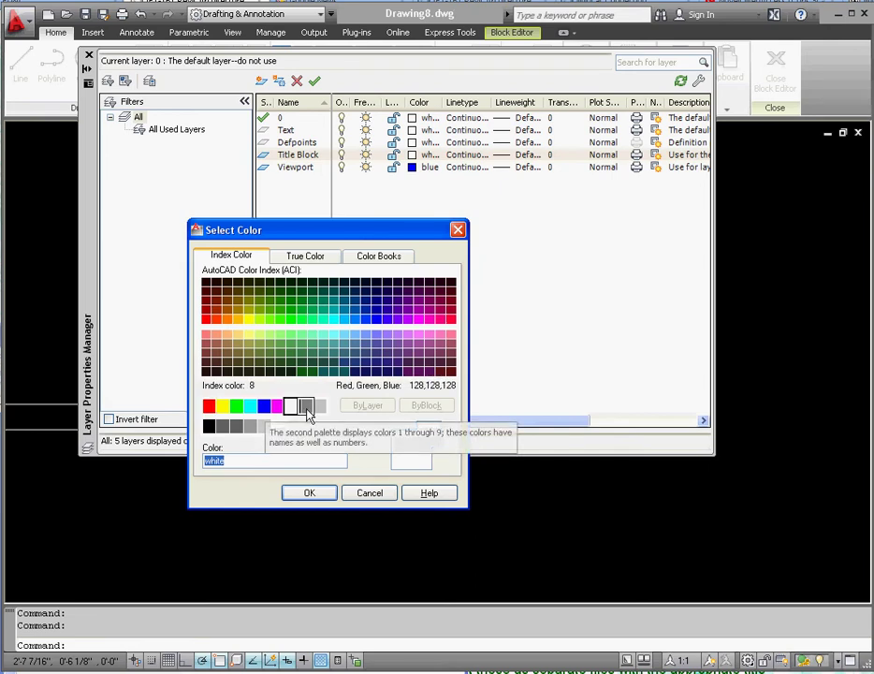
click(237, 407)
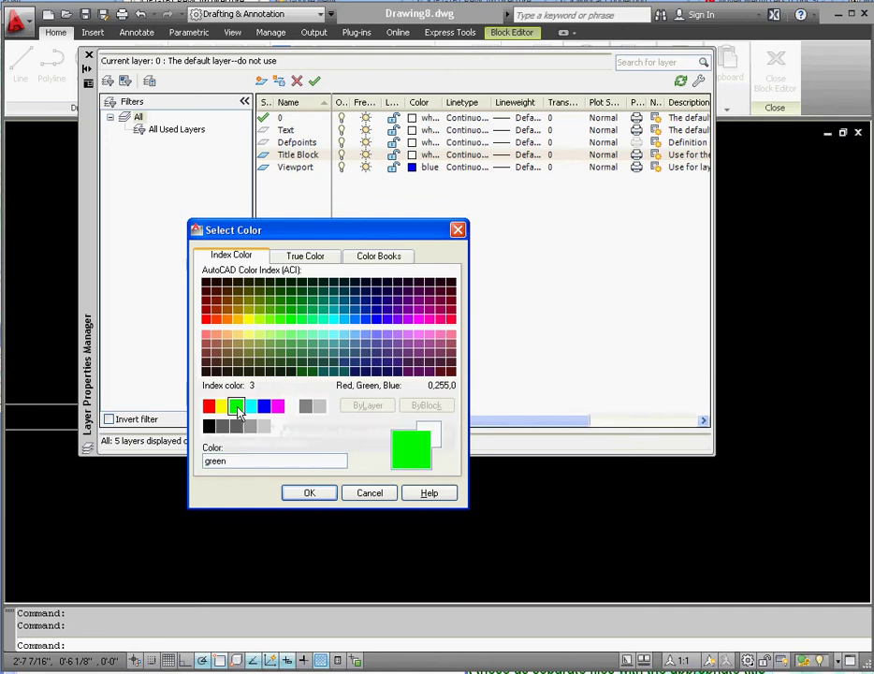
click(312, 494)
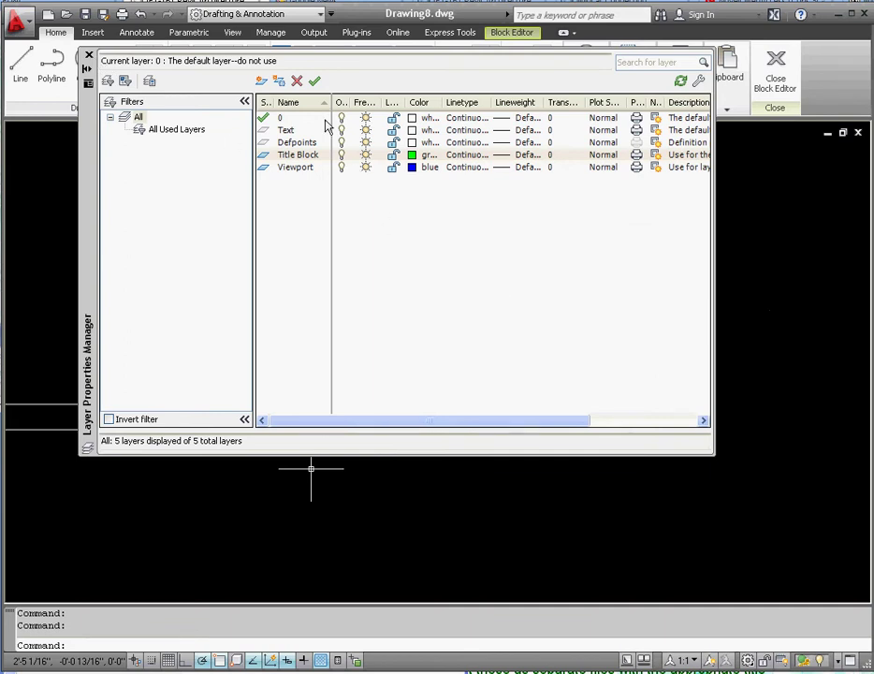
Step: Close the Layer Properties Manager and clear a trial selection of the border's top line
click(88, 56)
scroll(538, 440, down, 6)
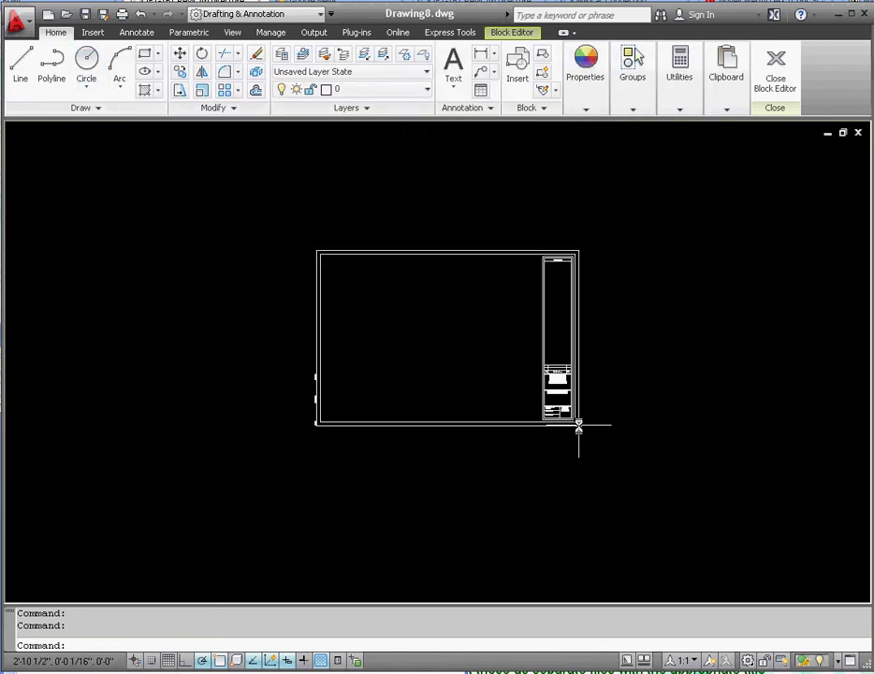
scroll(543, 306, up, 3)
click(494, 212)
click(448, 170)
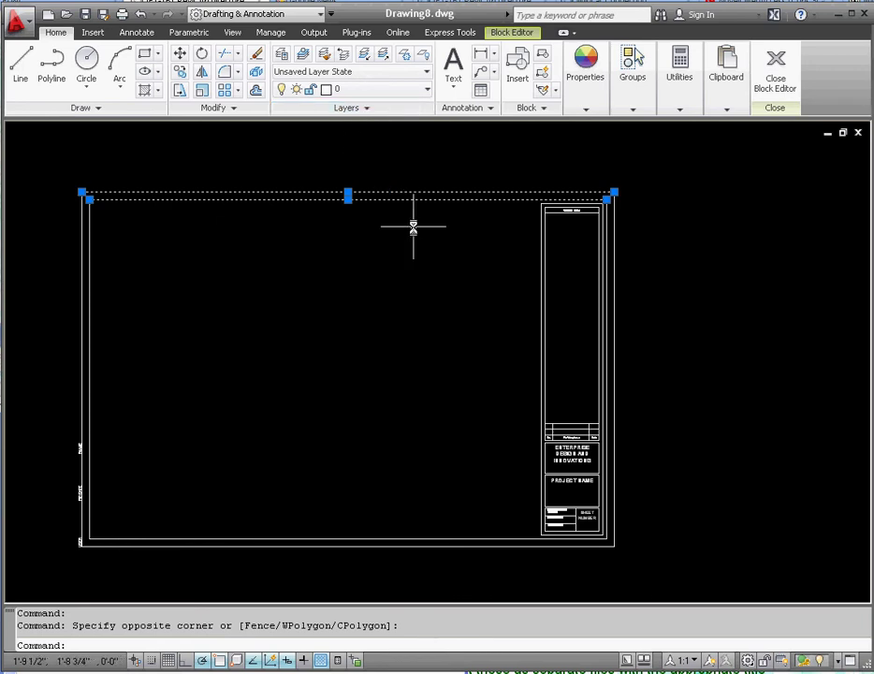
key(Escape)
key(Escape)
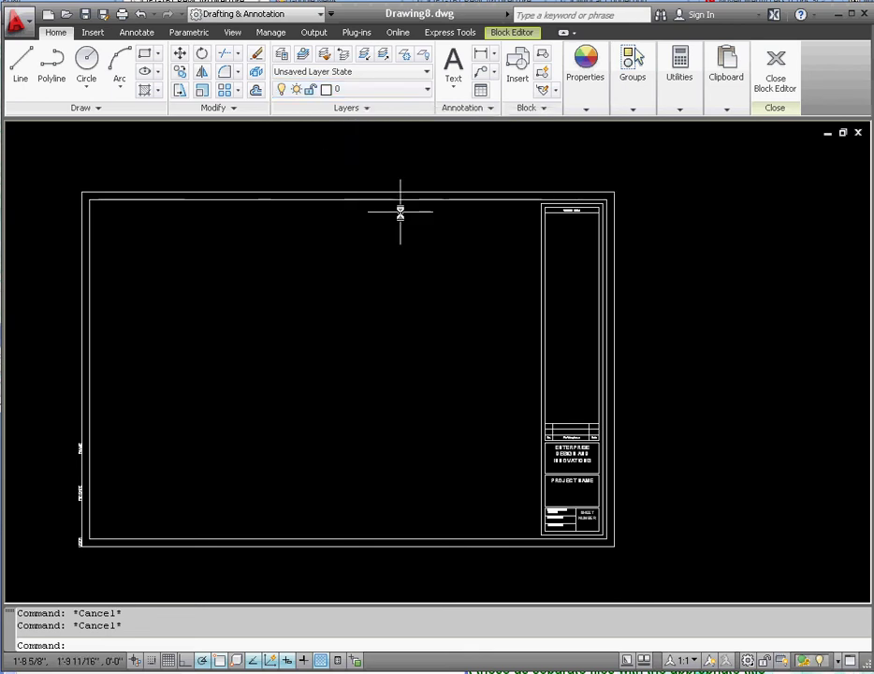
Step: Select the border's top, left and bottom lines plus the title block strip and its right edge
click(408, 167)
click(347, 192)
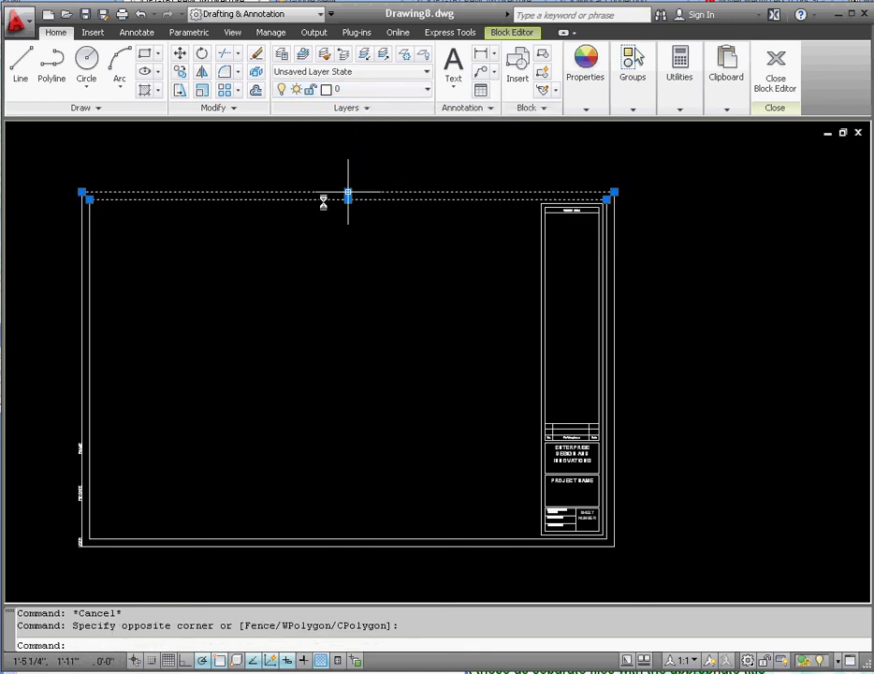
click(137, 358)
click(82, 293)
click(332, 568)
click(310, 511)
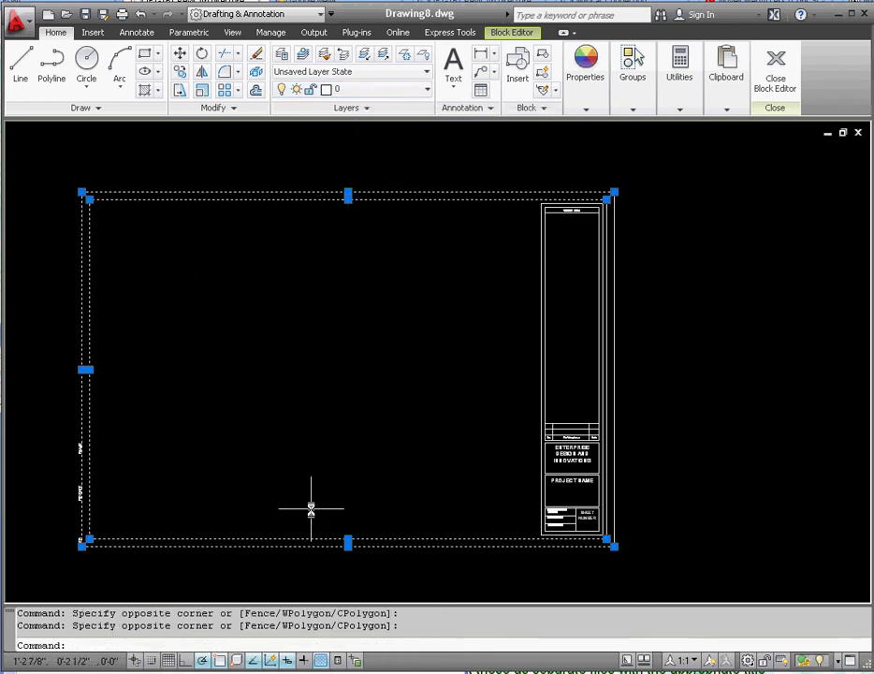
click(683, 323)
click(592, 246)
scroll(592, 246, up, 6)
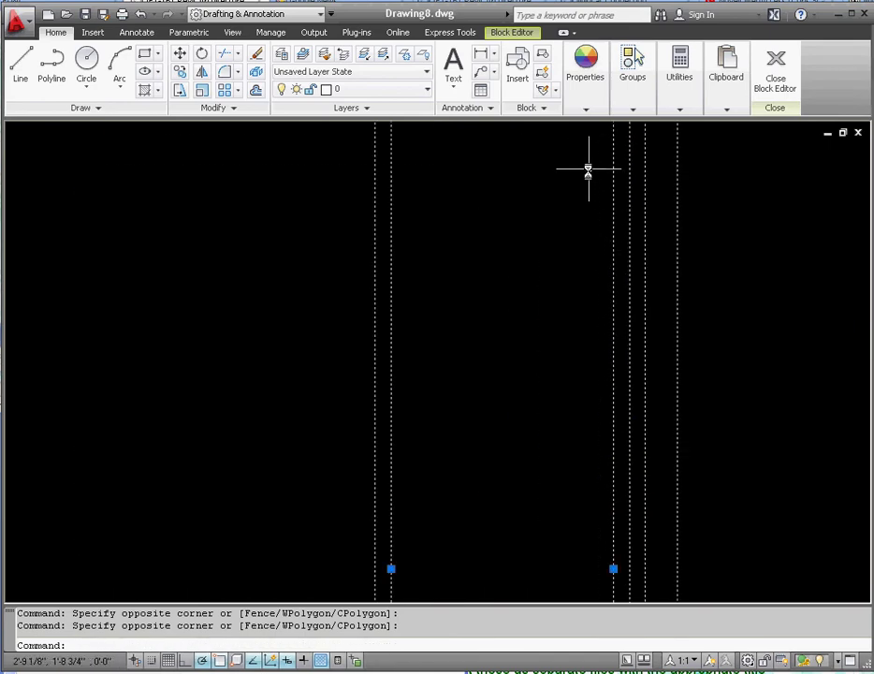
click(595, 432)
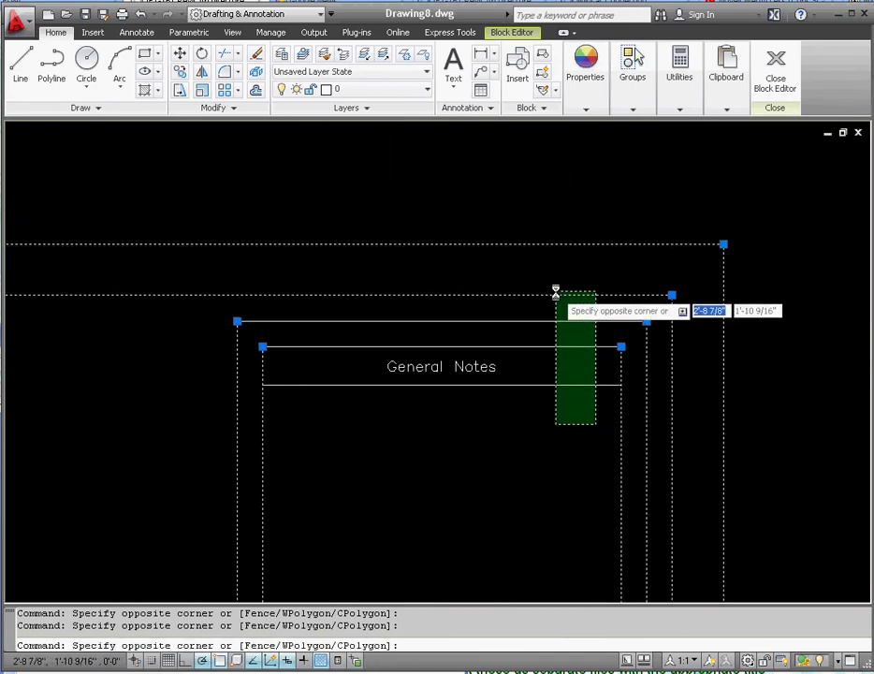
click(546, 289)
scroll(459, 476, down, 5)
scroll(410, 419, up, 8)
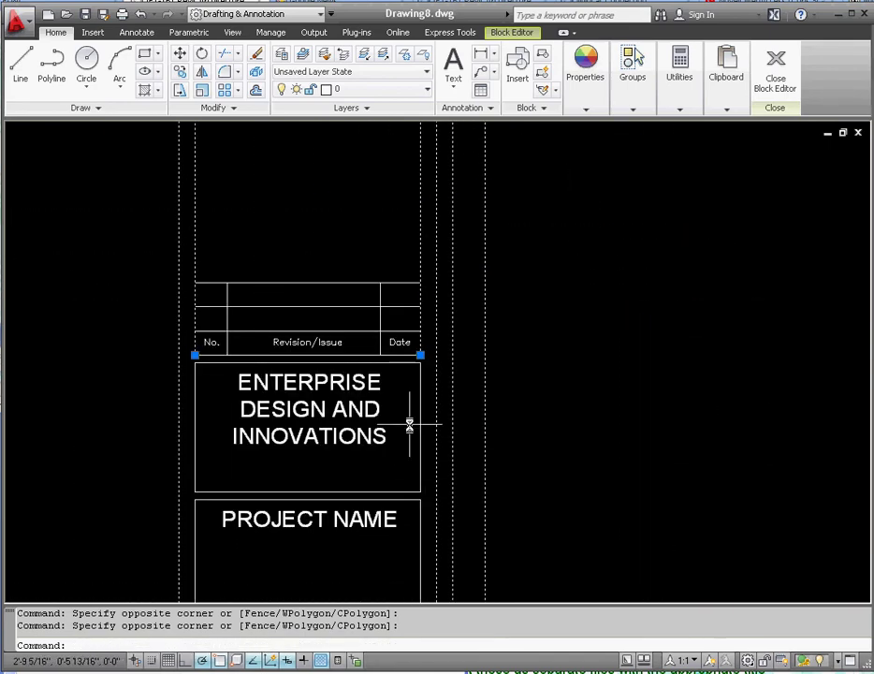
Step: Add the revision table lines, Date and No. column lines, and lines above PROJECT NAME
click(393, 315)
click(352, 279)
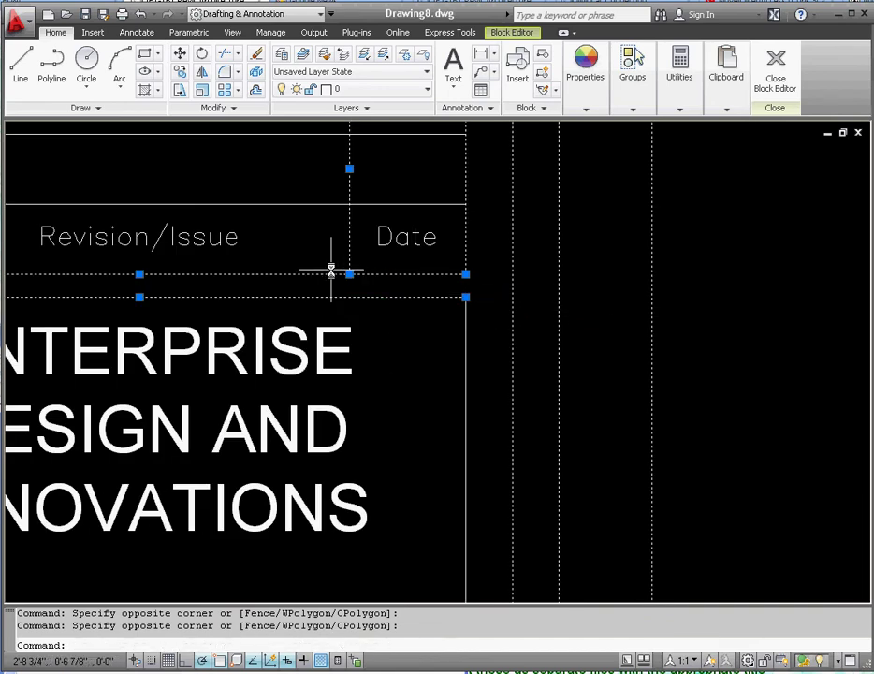
scroll(332, 269, down, 3)
scroll(445, 297, up, 2)
click(383, 292)
click(363, 160)
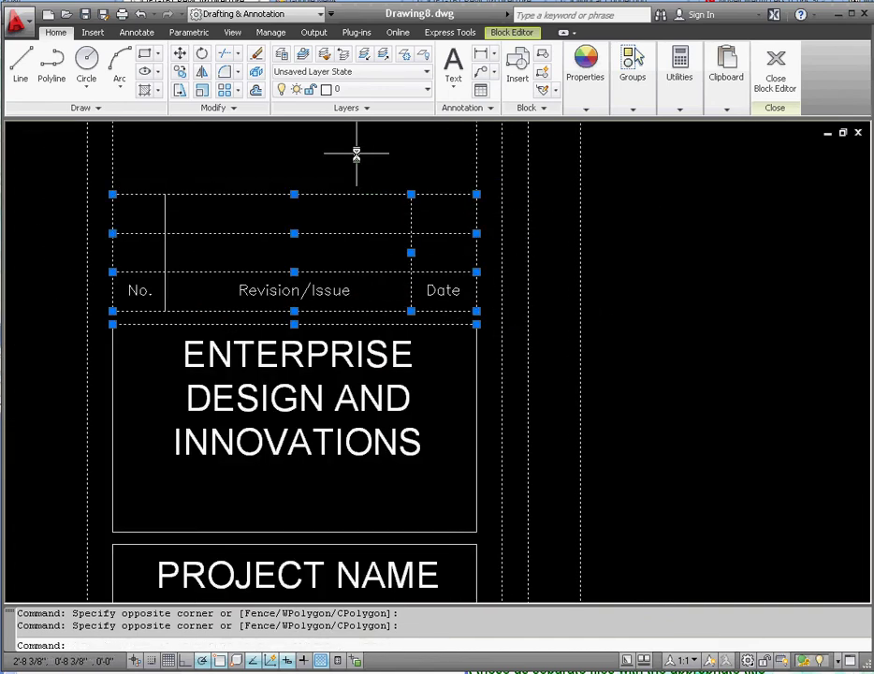
click(187, 299)
click(158, 166)
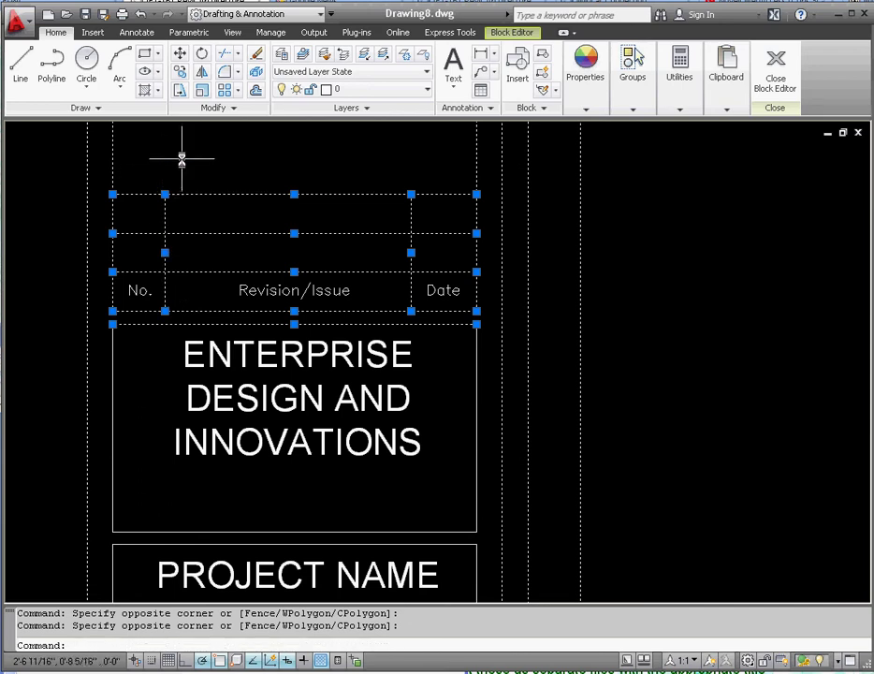
scroll(191, 165, down, 3)
scroll(279, 328, up, 5)
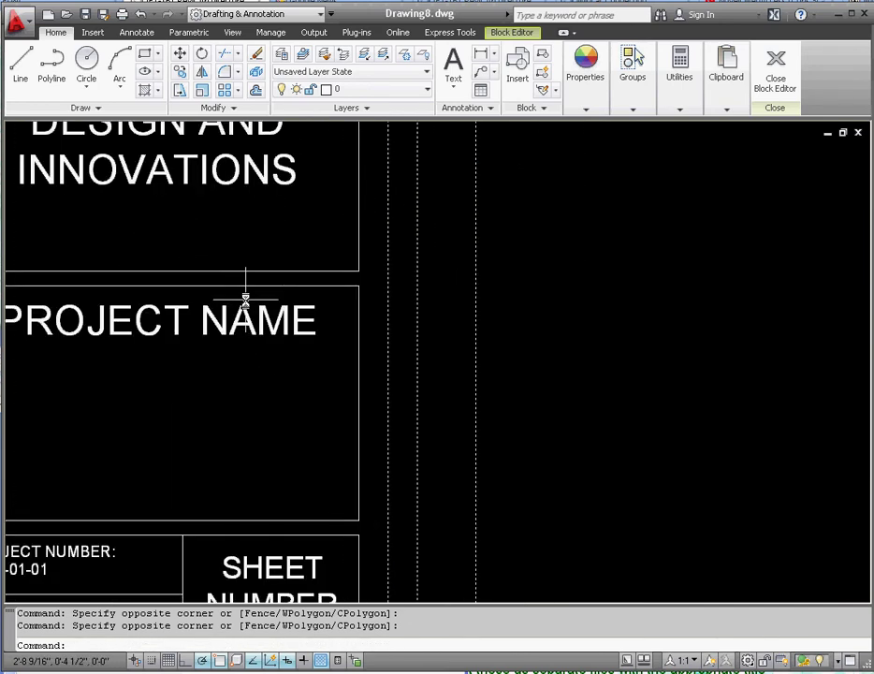
click(211, 269)
scroll(351, 239, down, 3)
scroll(310, 225, up, 2)
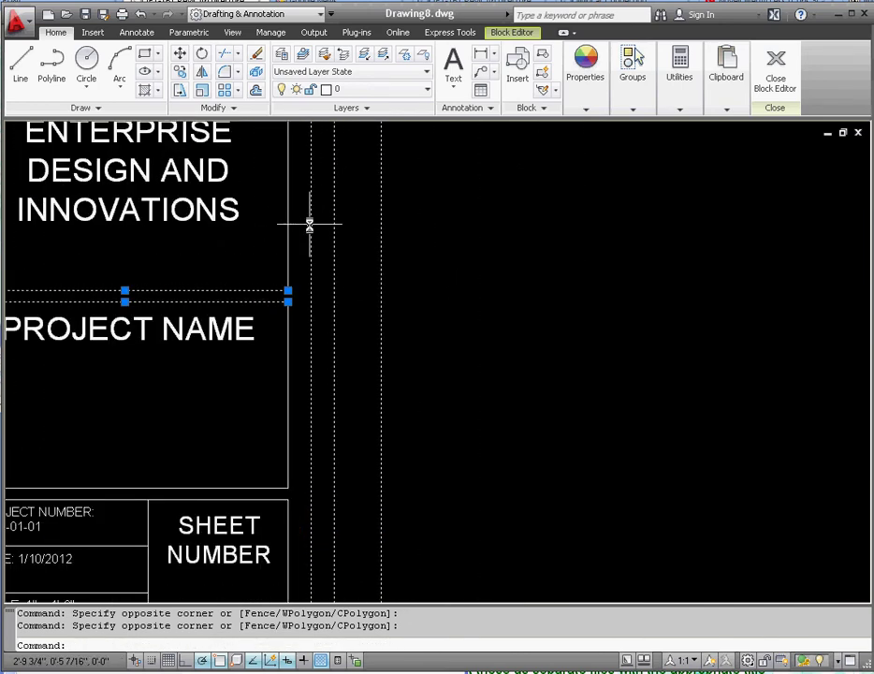
Step: Add more title block lines, the project-name box's left edge and the lower table lines
click(310, 224)
click(285, 223)
scroll(502, 237, down, 4)
scroll(293, 234, up, 3)
click(291, 227)
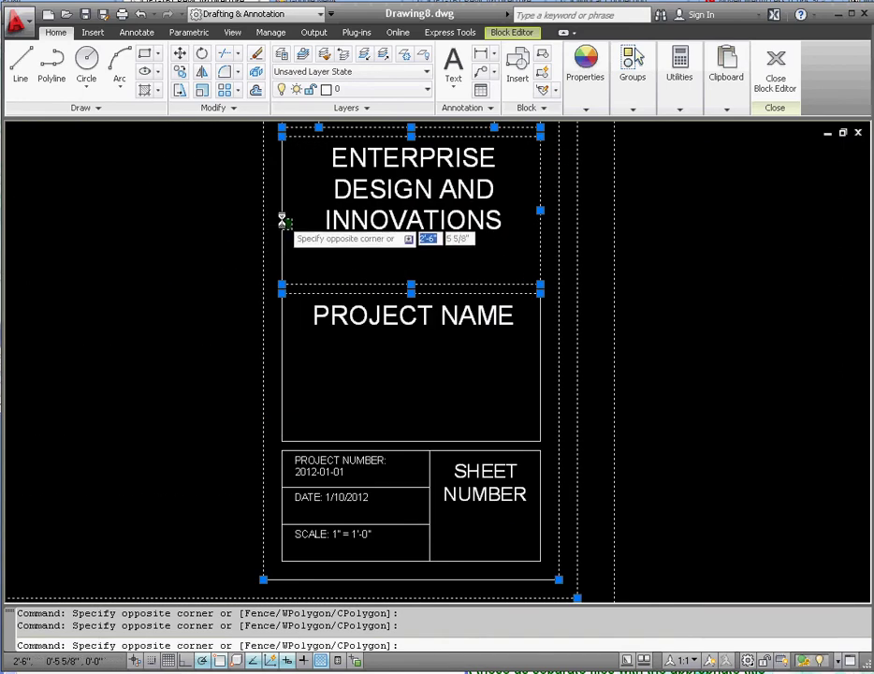
click(296, 263)
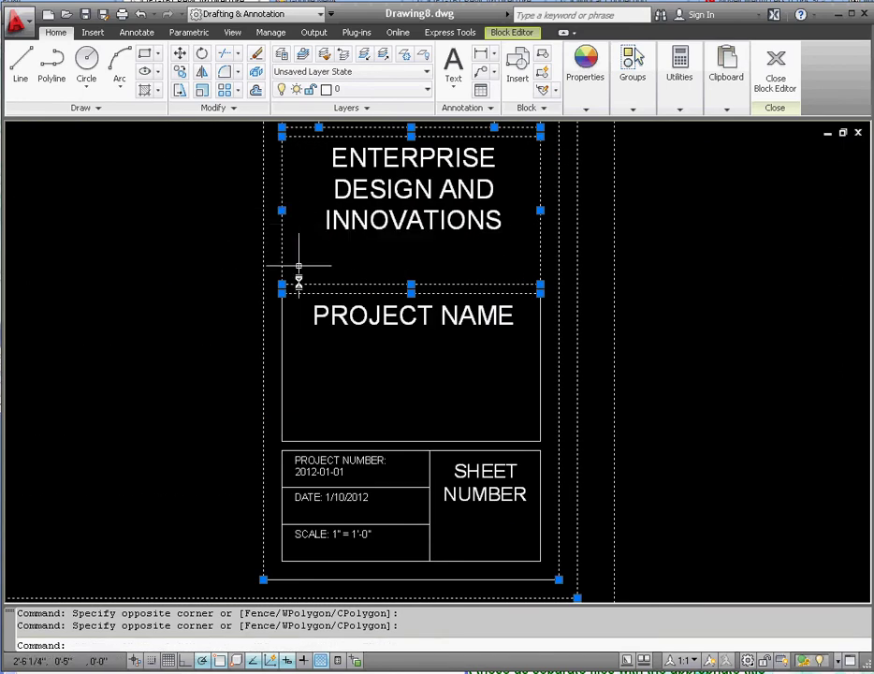
click(297, 361)
click(278, 348)
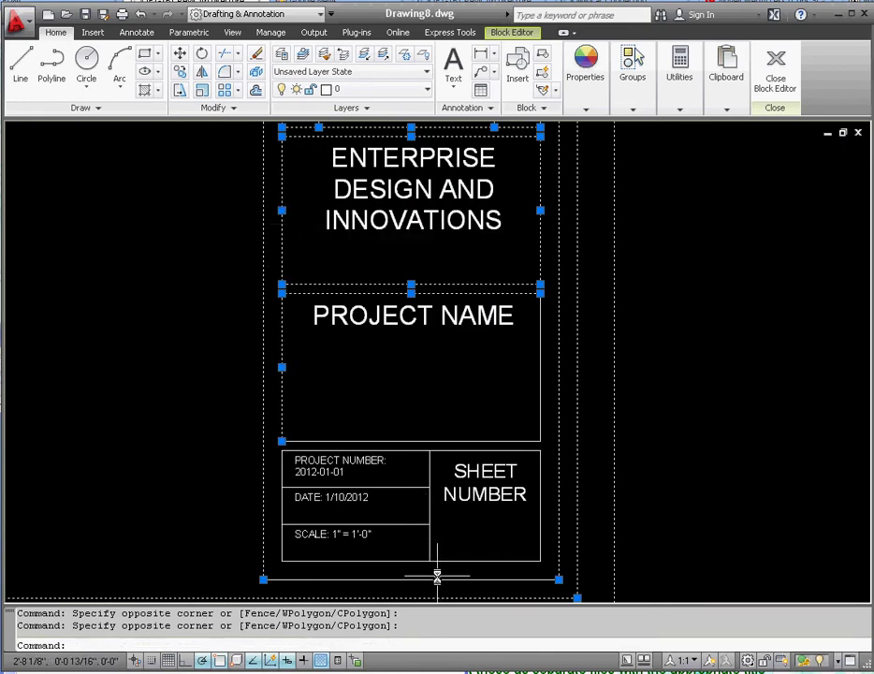
click(437, 575)
click(418, 426)
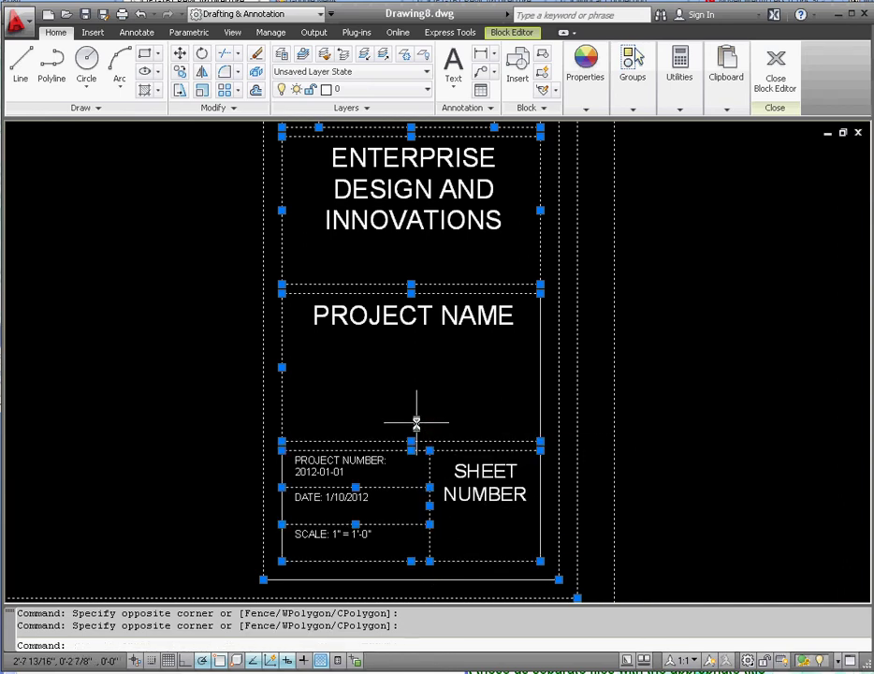
Step: Add the date, scale and SHEET NUMBER box lines, then move the selection to the Title Block layer
click(291, 514)
click(552, 453)
click(531, 506)
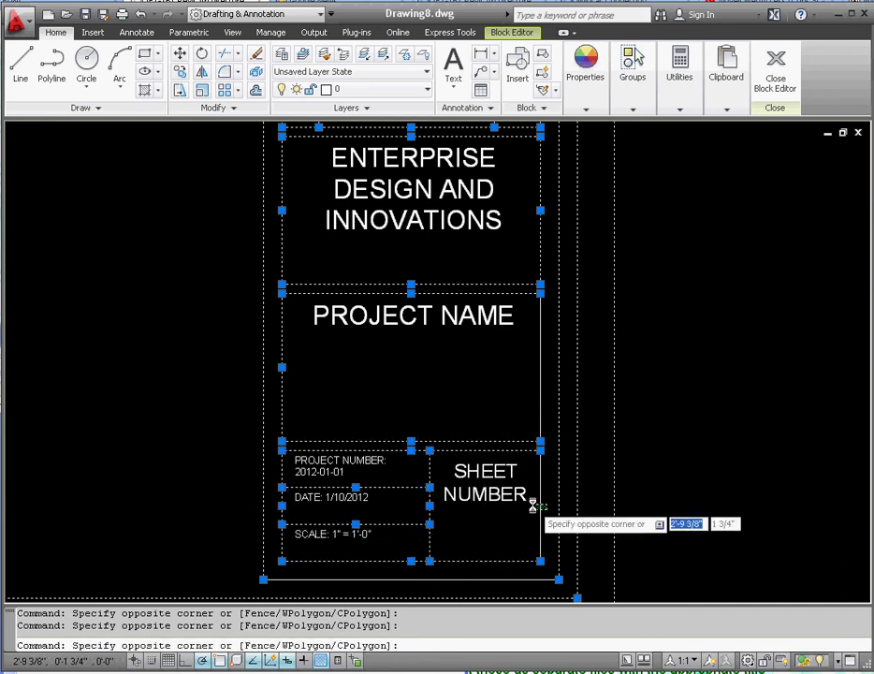
click(540, 500)
scroll(541, 454, down, 4)
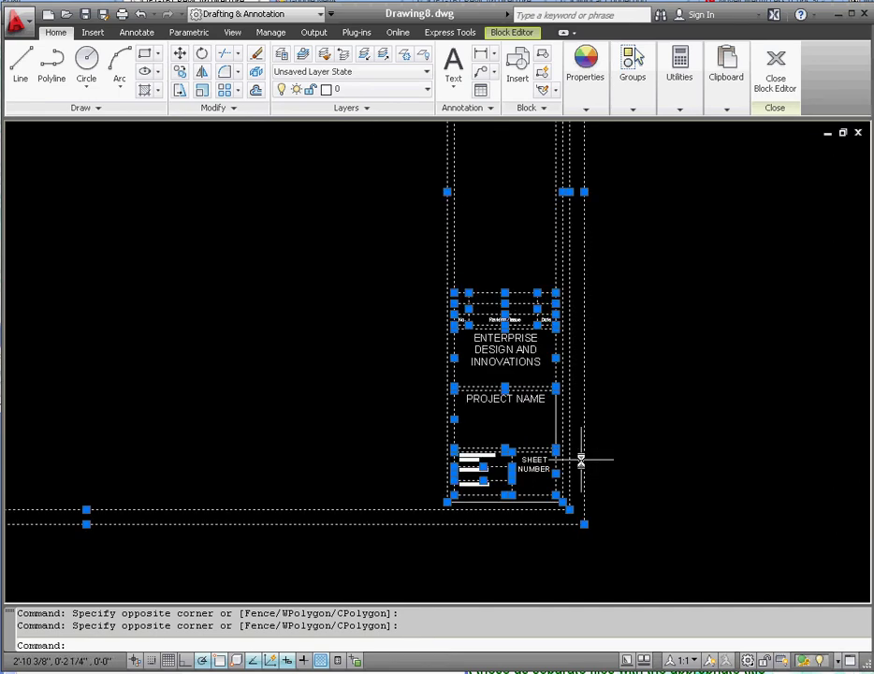
scroll(580, 460, down, 4)
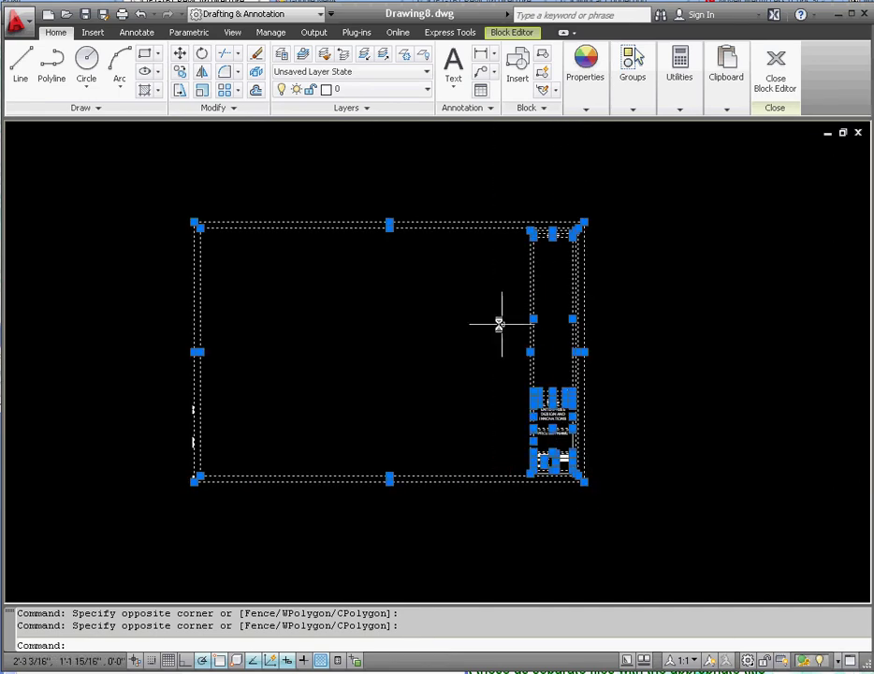
click(394, 94)
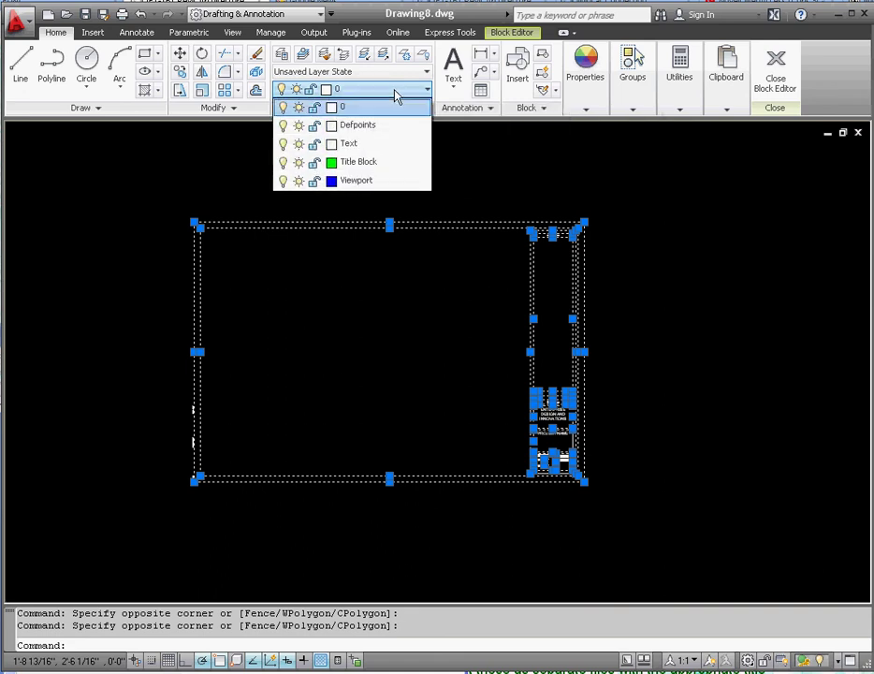
click(379, 165)
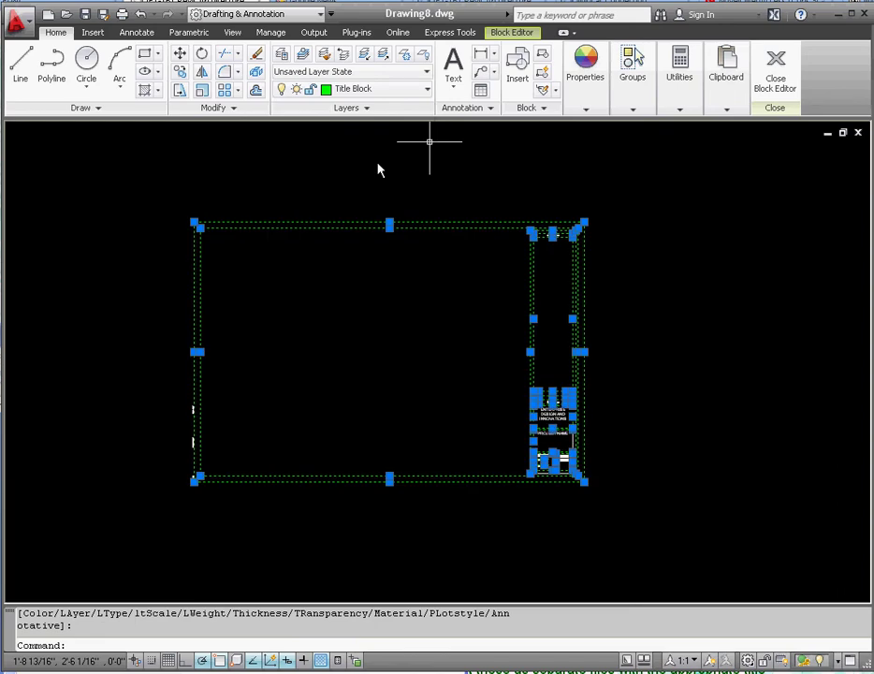
Step: Select the vertical line beside PROJECT NAME and the title block's bottom horizontal line
key(Escape)
key(Escape)
scroll(558, 463, up, 6)
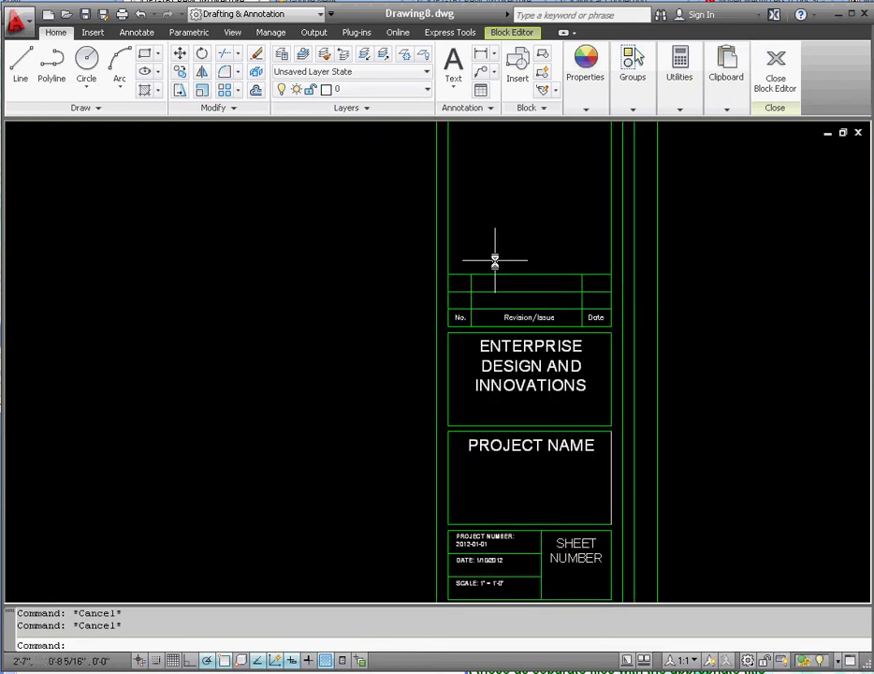
scroll(495, 260, down, 2)
scroll(521, 376, up, 8)
click(723, 412)
click(669, 254)
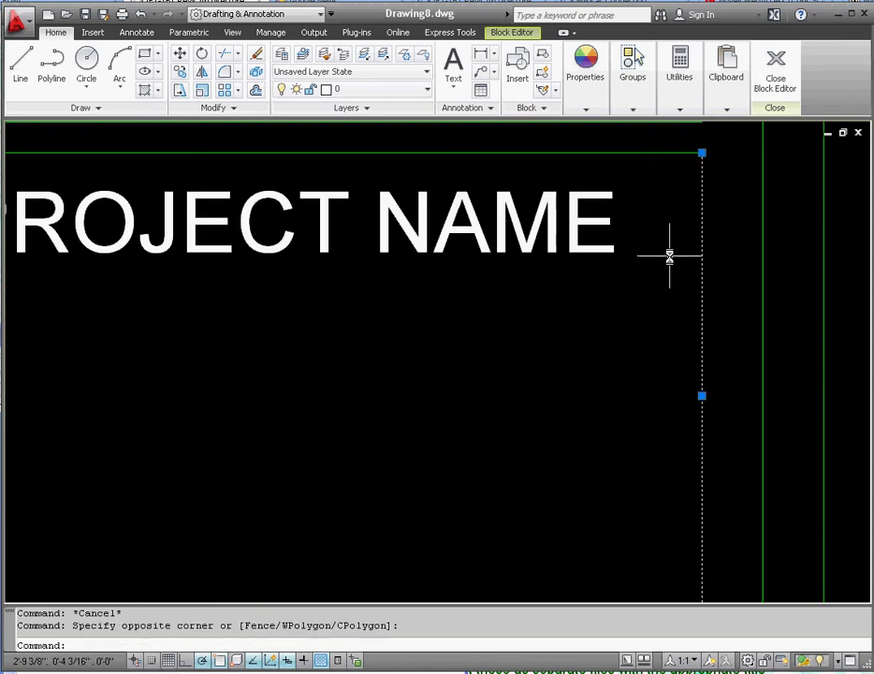
scroll(644, 381, down, 3)
scroll(630, 357, up, 5)
click(623, 365)
click(583, 336)
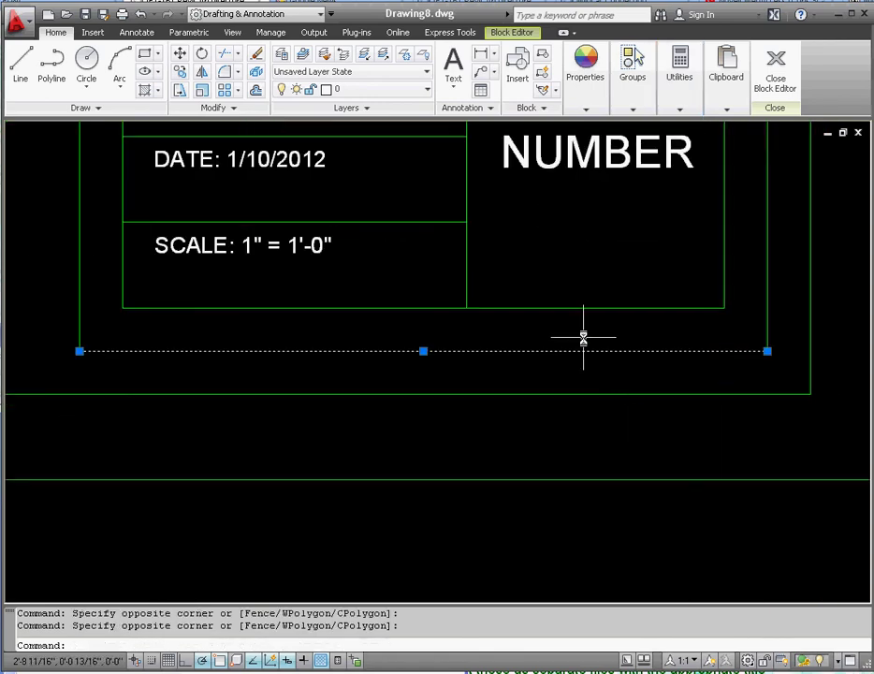
Step: Put the selected lines on the Title Block layer and clear the selection
click(422, 90)
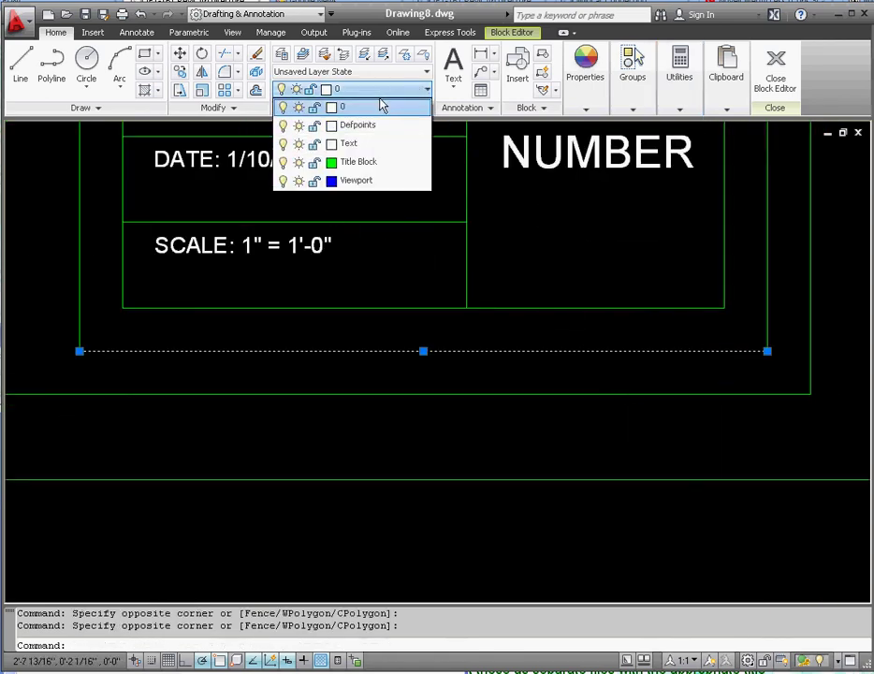
click(370, 163)
scroll(505, 449, down, 3)
scroll(670, 272, down, 1)
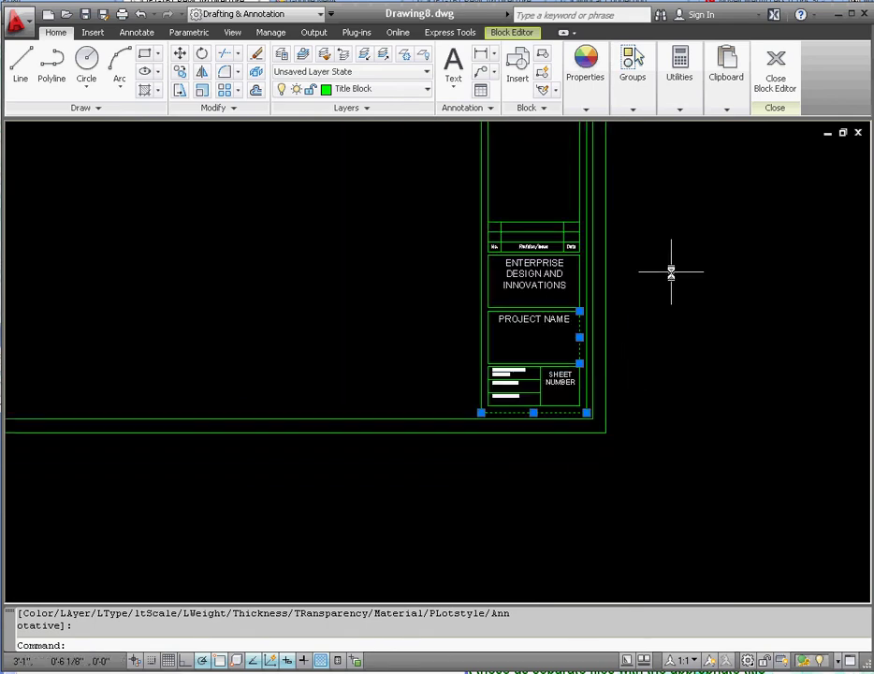
scroll(670, 271, down, 2)
scroll(583, 133, down, 2)
scroll(583, 133, up, 3)
click(588, 108)
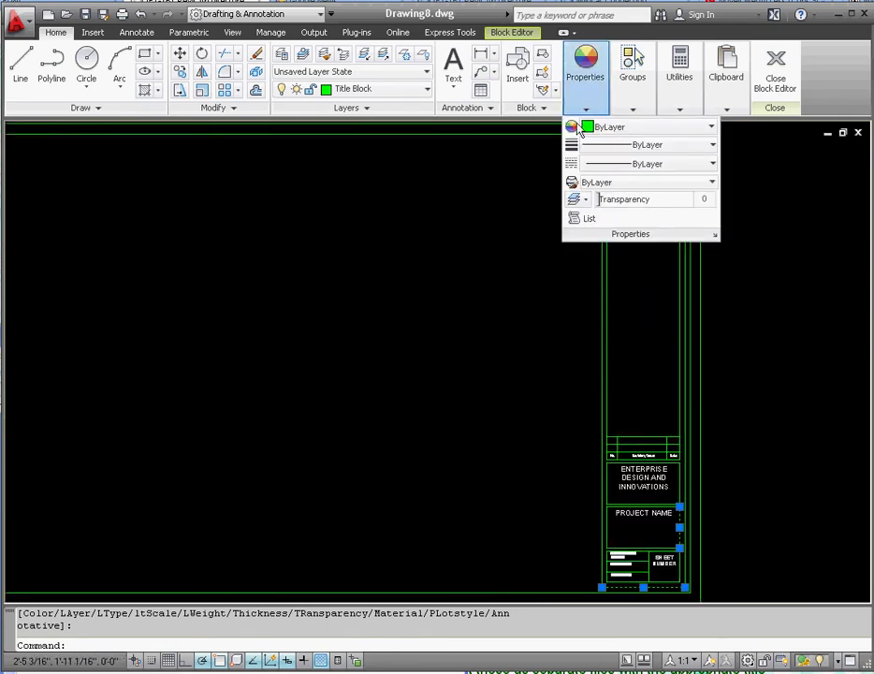
key(Escape)
key(Escape)
Step: Select the ENTERPRISE DESIGN AND INNOVATIONS, PROJECT NAME, PROJECT NUMBER, DATE, SCALE and SHEET NUMBER labels
scroll(664, 487, up, 5)
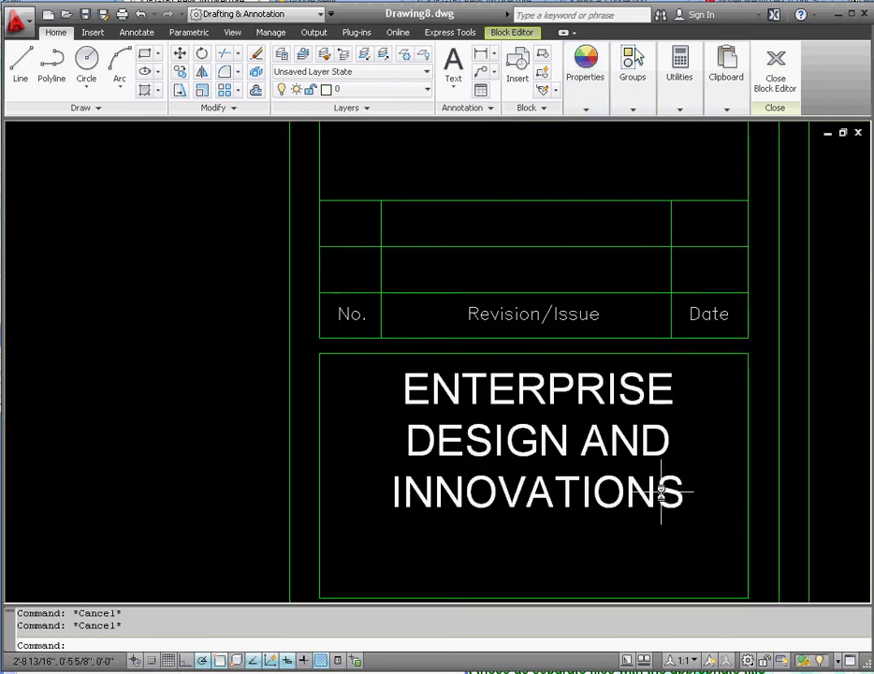
drag(660, 494, 611, 468)
scroll(453, 269, down, 4)
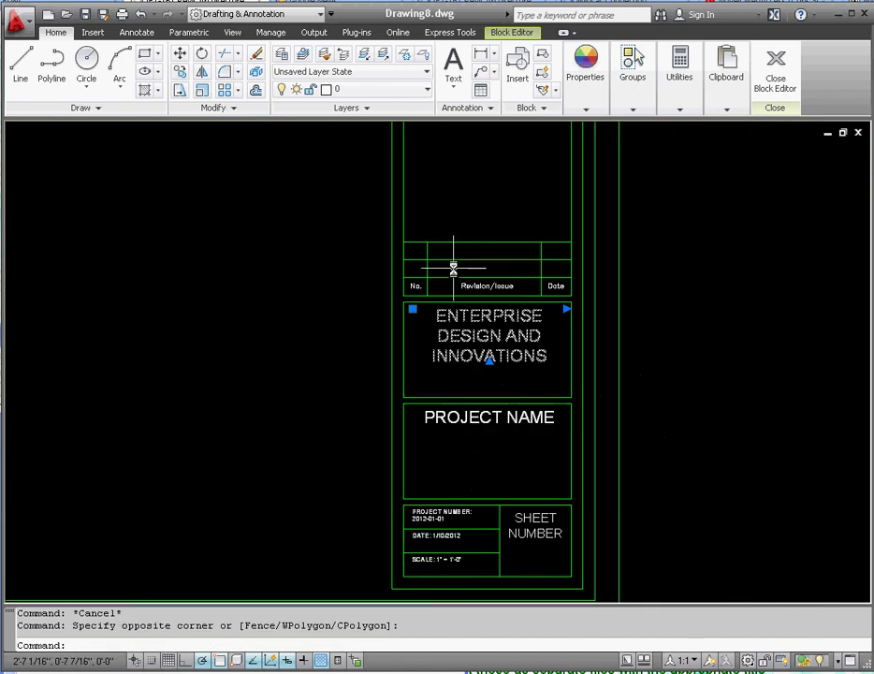
scroll(499, 426, up, 3)
drag(500, 425, 468, 405)
scroll(461, 363, down, 4)
scroll(460, 424, up, 3)
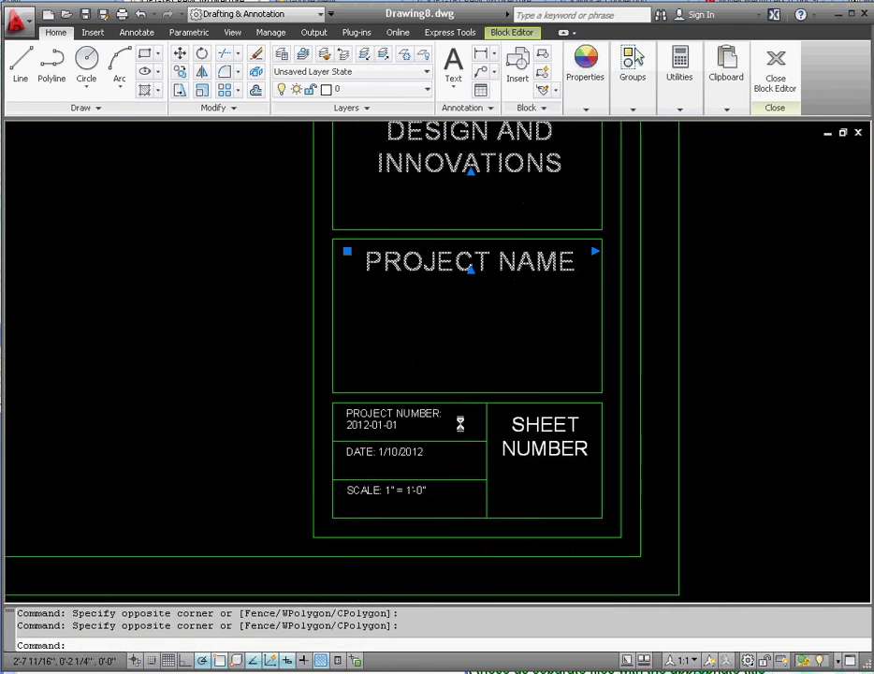
scroll(459, 424, up, 2)
click(423, 417)
click(405, 410)
click(401, 470)
click(383, 462)
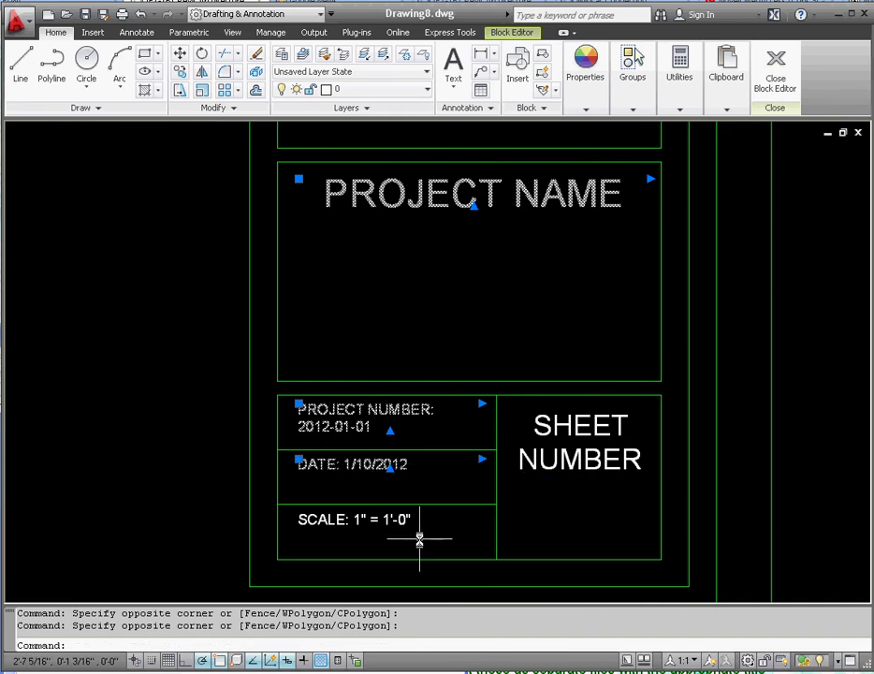
click(420, 540)
click(400, 523)
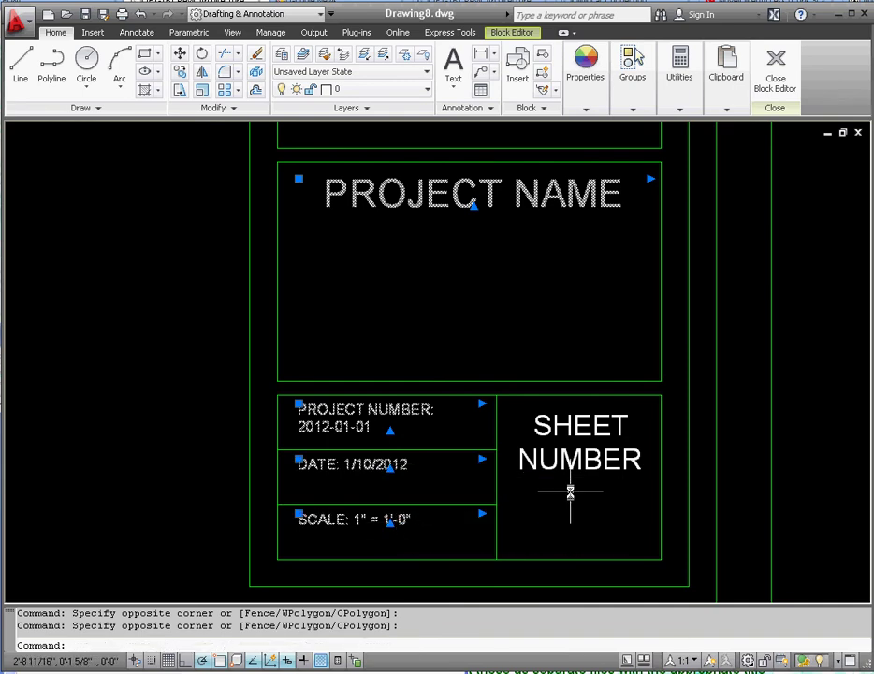
click(548, 445)
Step: Add the Revision/Issue, No., Date and General Notes headings to the selection
scroll(578, 552, down, 5)
scroll(538, 414, down, 3)
scroll(544, 365, up, 7)
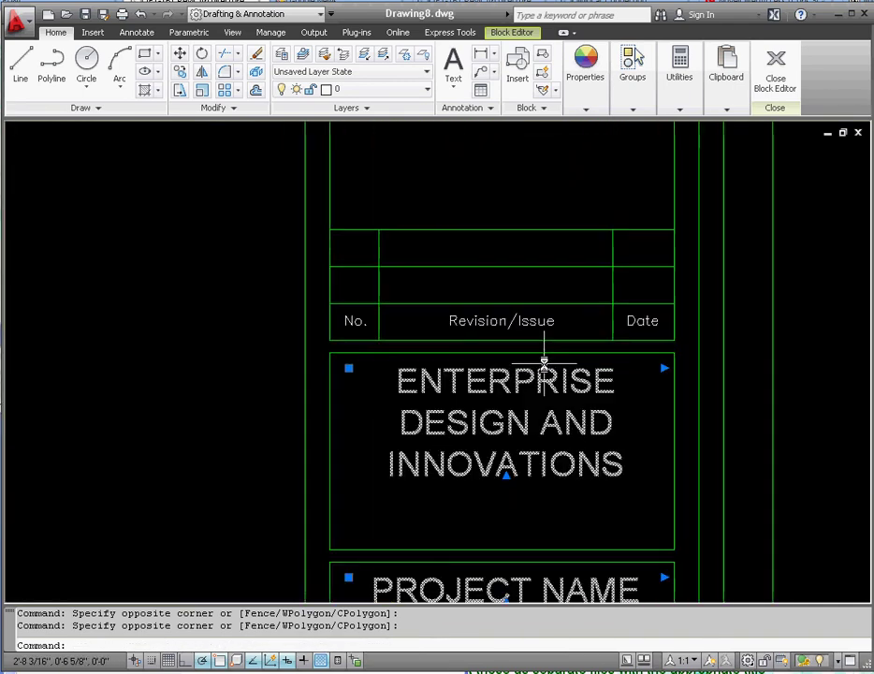
scroll(543, 346, up, 3)
click(566, 321)
click(498, 293)
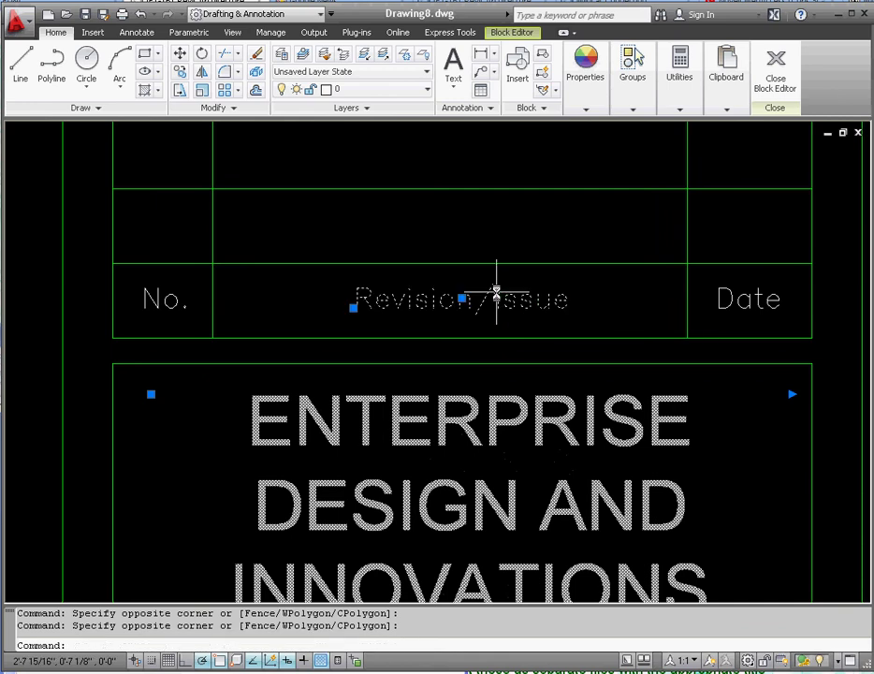
click(180, 316)
click(743, 292)
scroll(614, 482, down, 6)
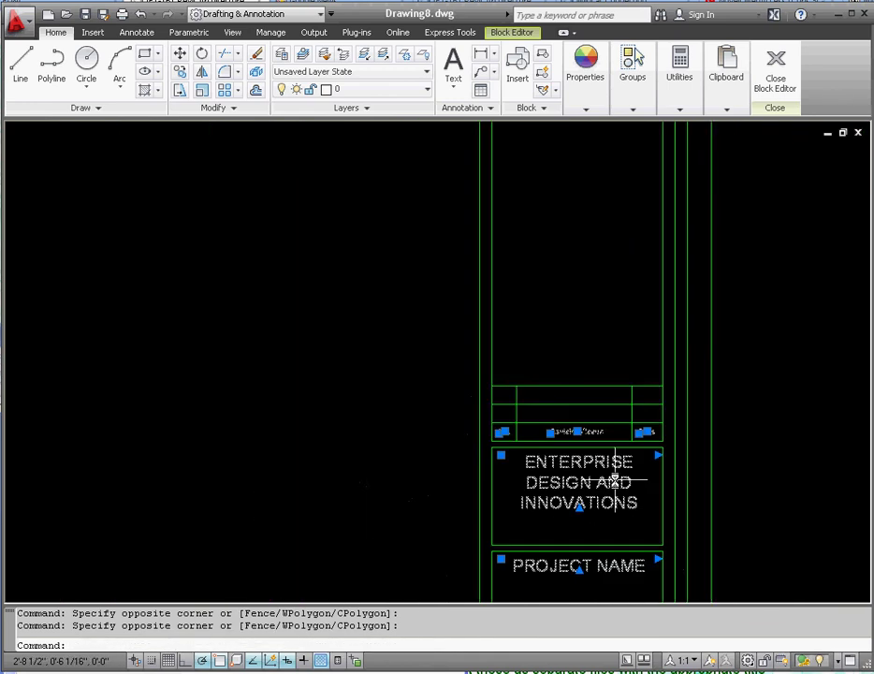
scroll(614, 482, down, 5)
scroll(621, 218, up, 10)
click(652, 299)
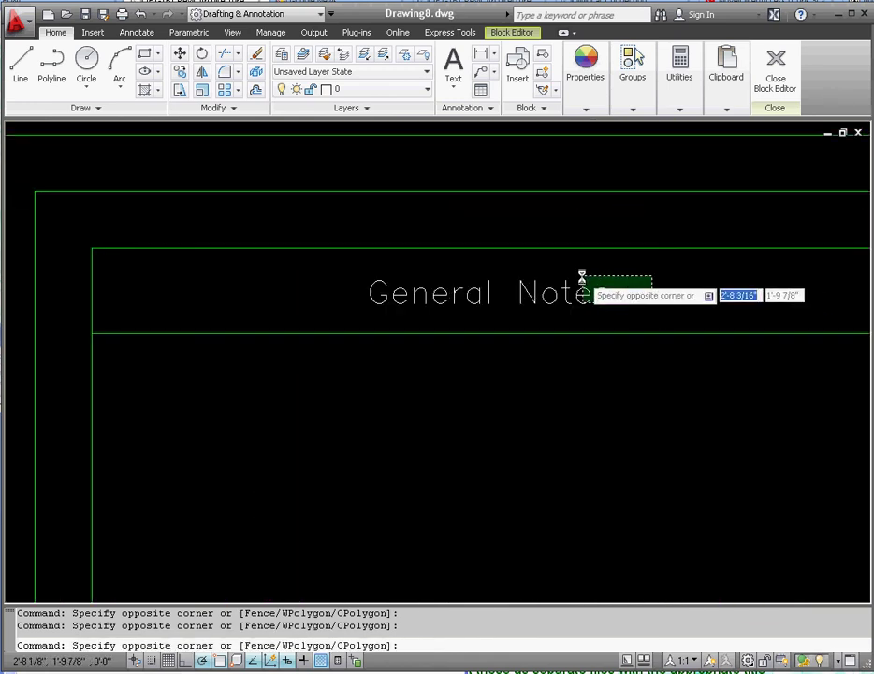
click(582, 278)
Step: Move all the selected title block labels onto the Text layer
click(426, 90)
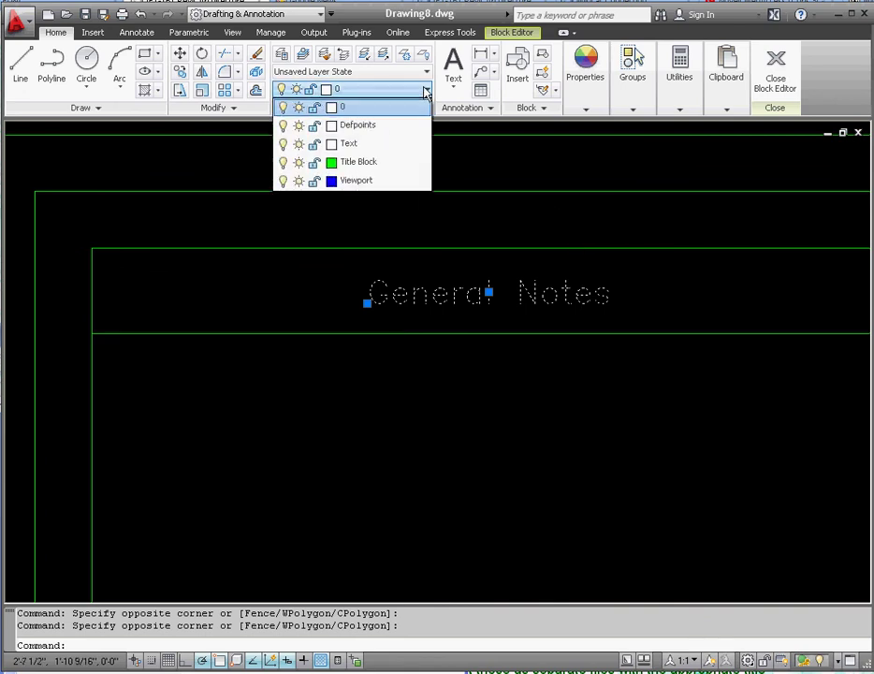
click(374, 143)
scroll(488, 213, down, 5)
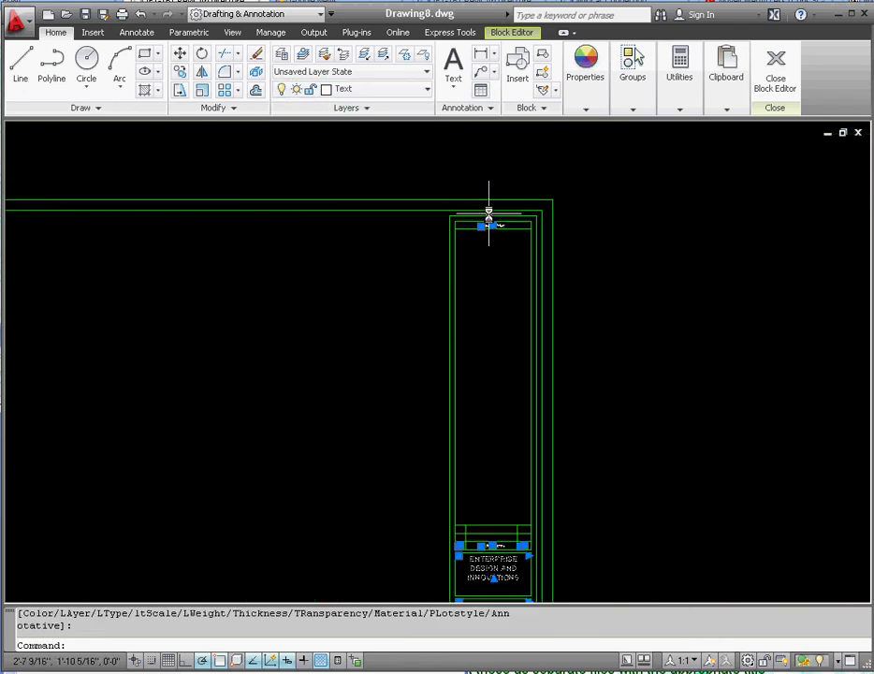
scroll(489, 213, down, 4)
scroll(443, 299, up, 3)
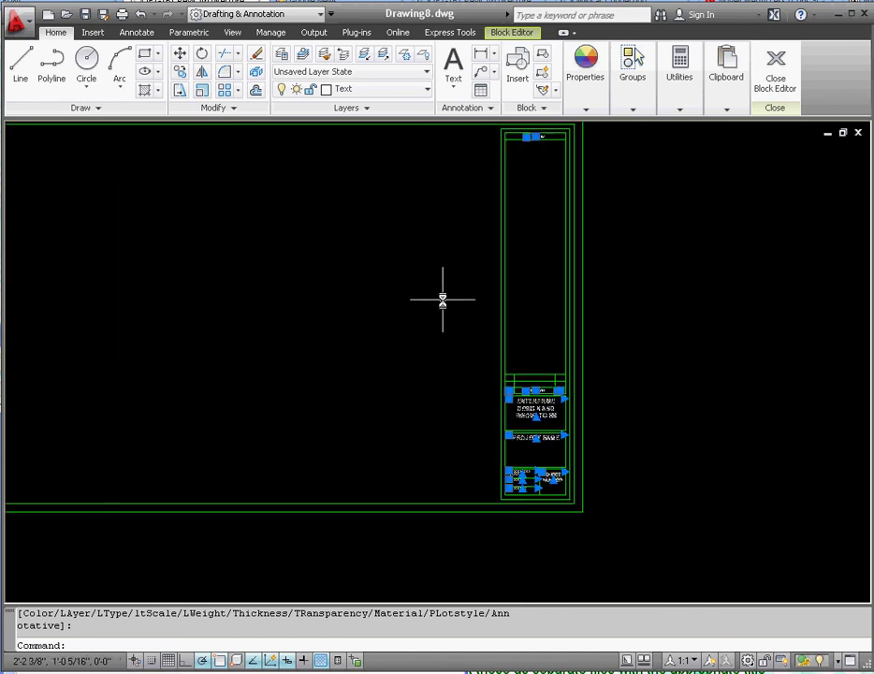
scroll(498, 364, down, 4)
scroll(468, 332, up, 3)
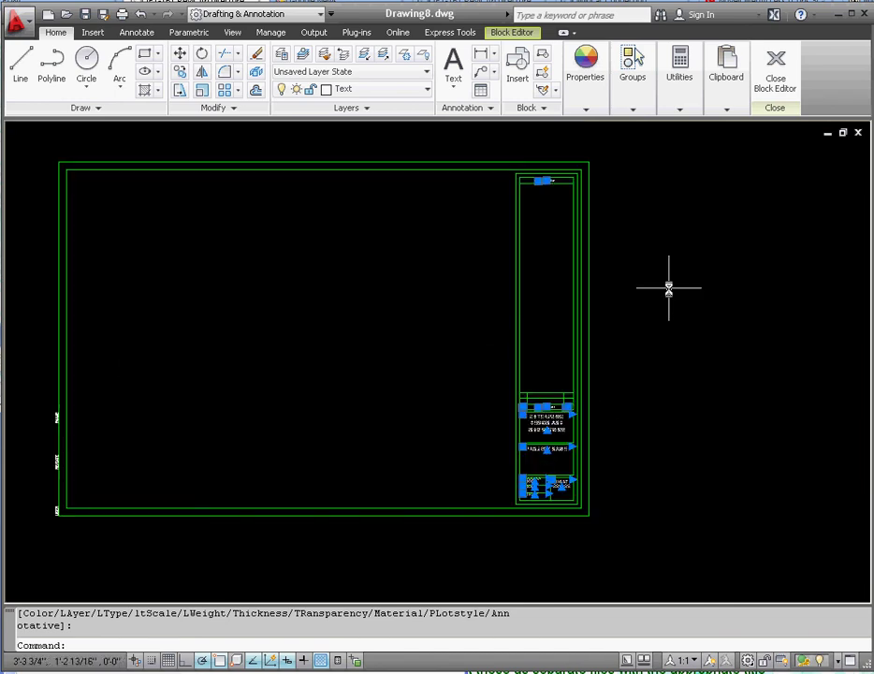
Step: Clear the selection and close the Block Editor, saving changes to Architectural Title Block
key(Escape)
key(Escape)
scroll(648, 345, down, 4)
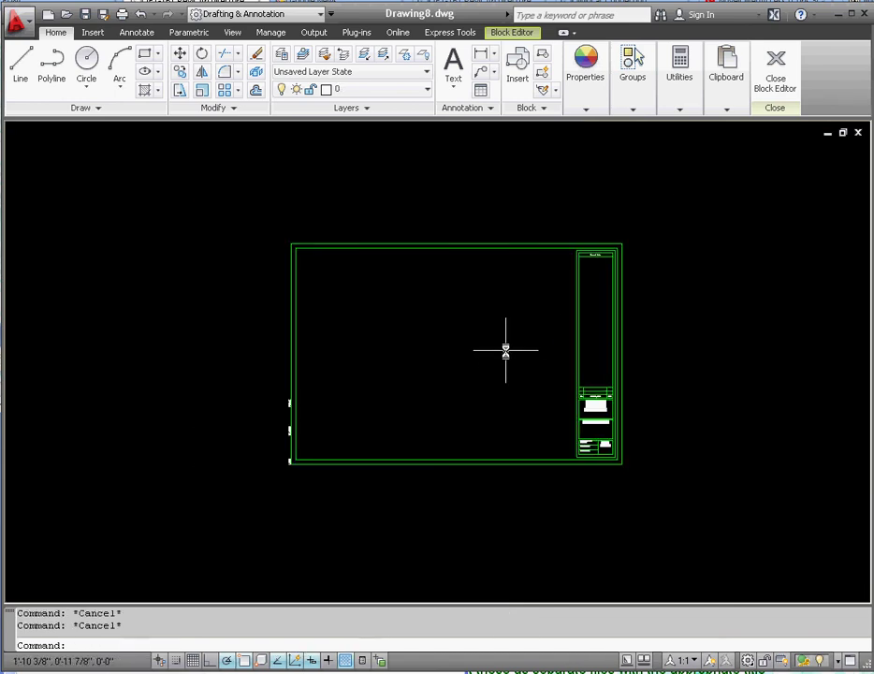
scroll(505, 349, up, 3)
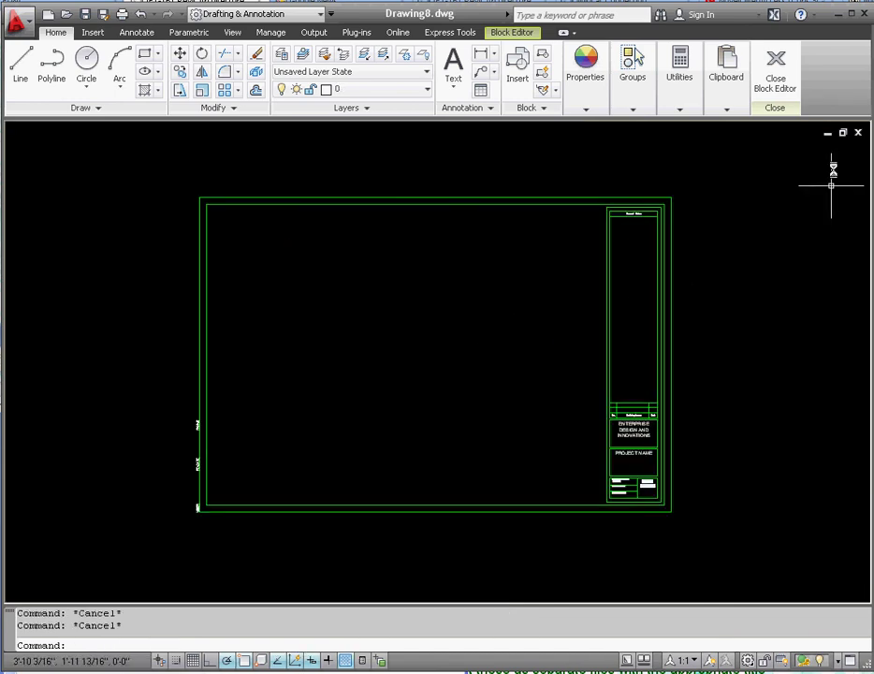
click(779, 73)
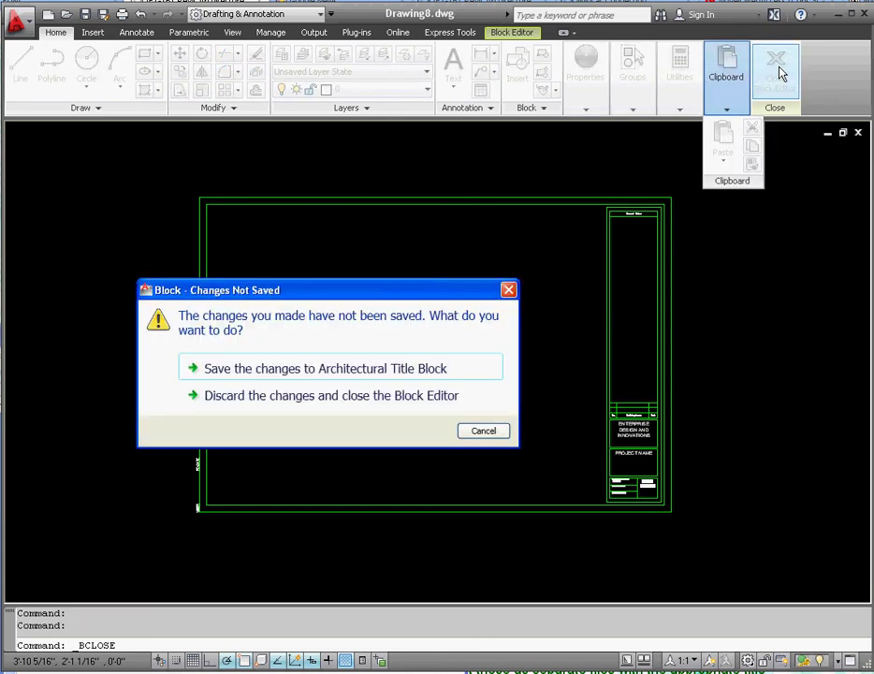
click(300, 368)
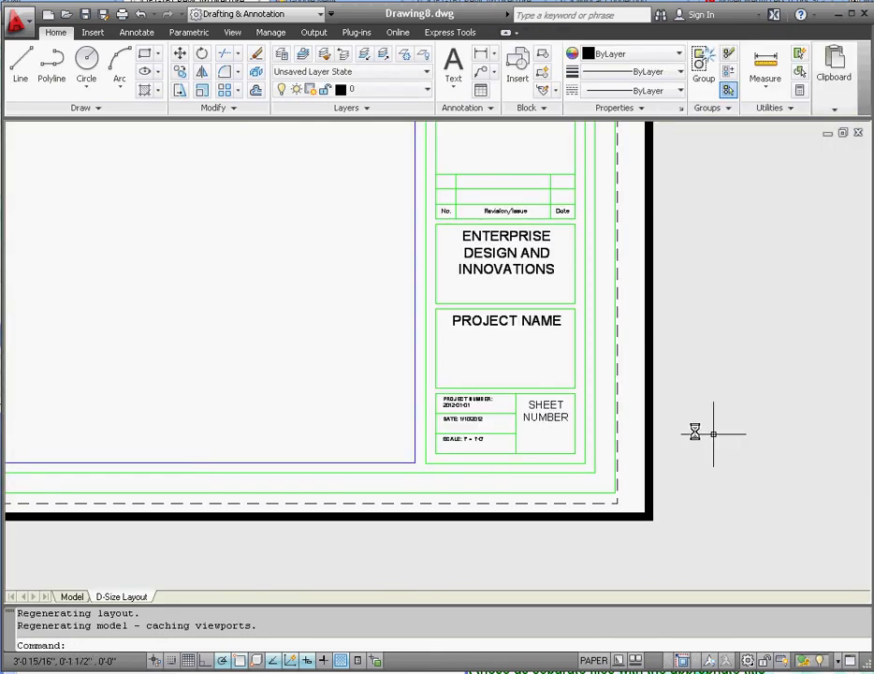
scroll(687, 371, down, 5)
scroll(600, 341, up, 3)
scroll(583, 373, down, 2)
scroll(540, 303, up, 3)
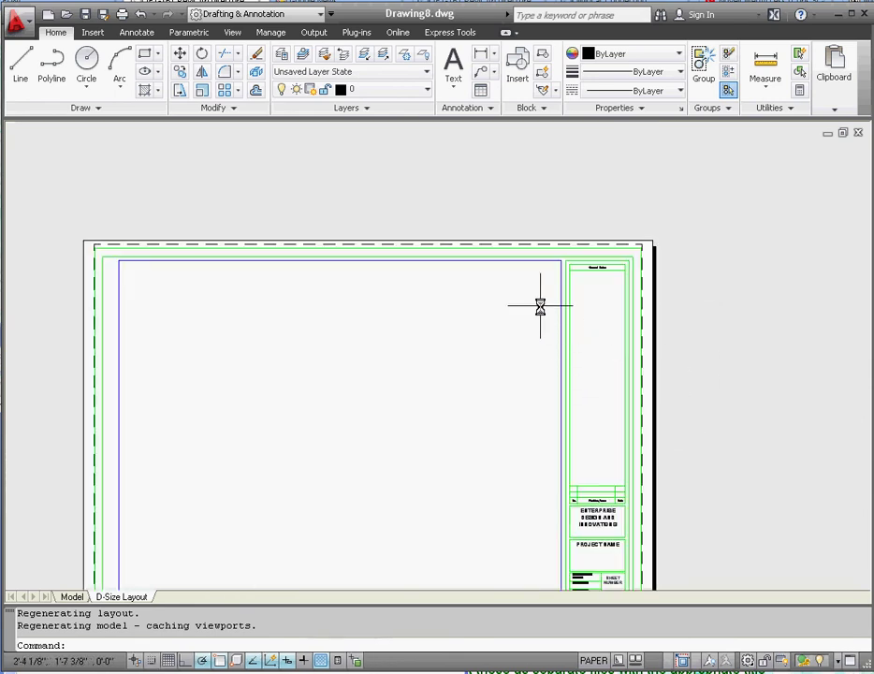
scroll(554, 365, down, 2)
scroll(558, 453, up, 3)
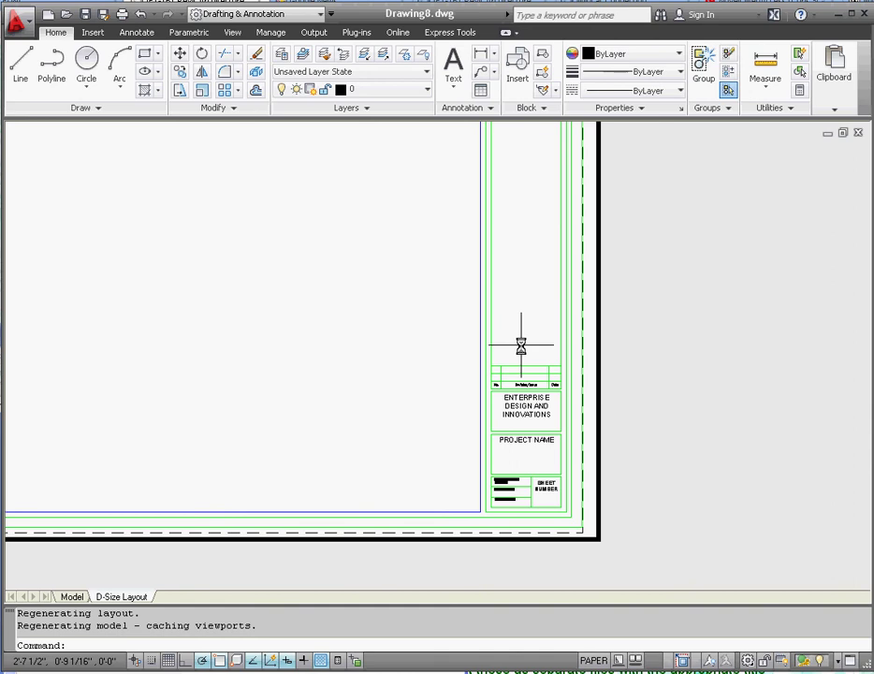
scroll(517, 404, down, 3)
scroll(478, 417, up, 1)
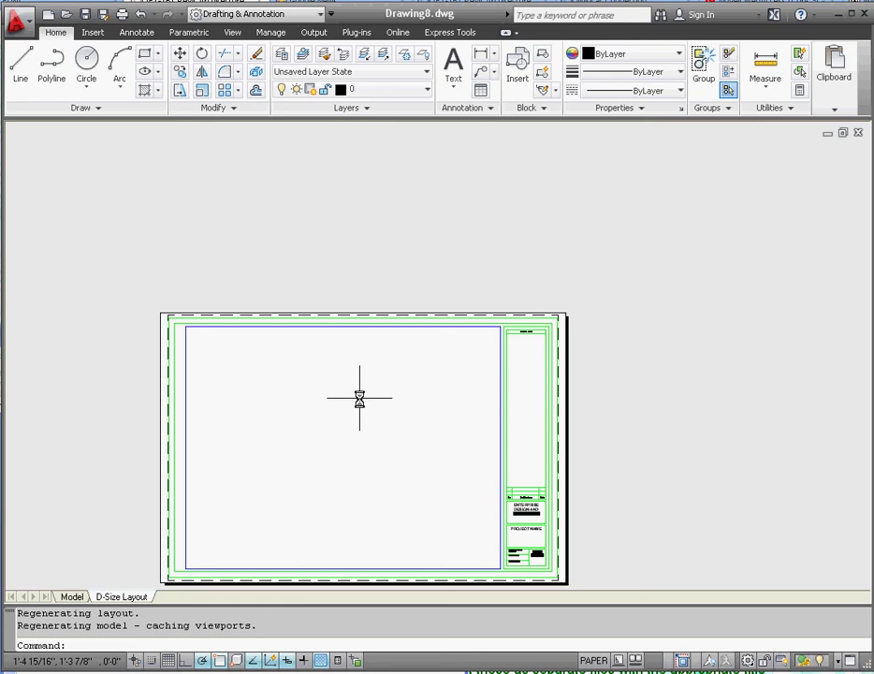
scroll(347, 396, down, 1)
scroll(347, 371, up, 2)
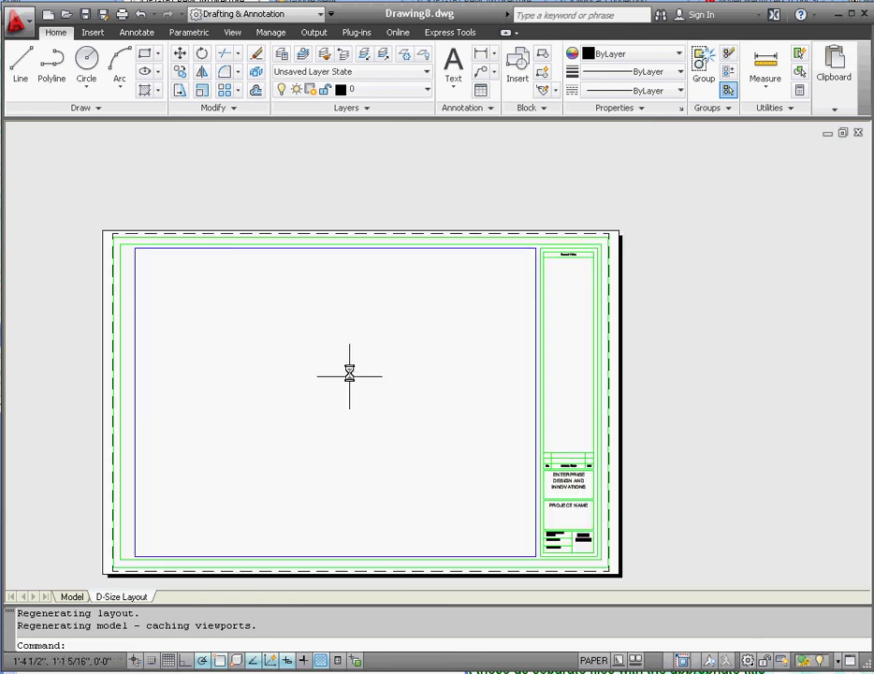
scroll(336, 396, down, 2)
scroll(336, 396, up, 2)
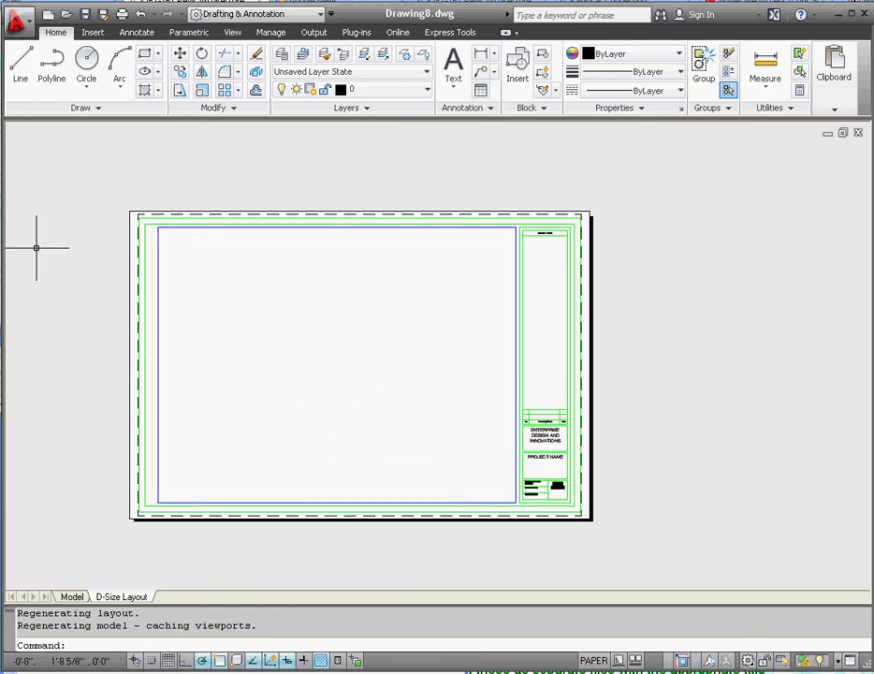